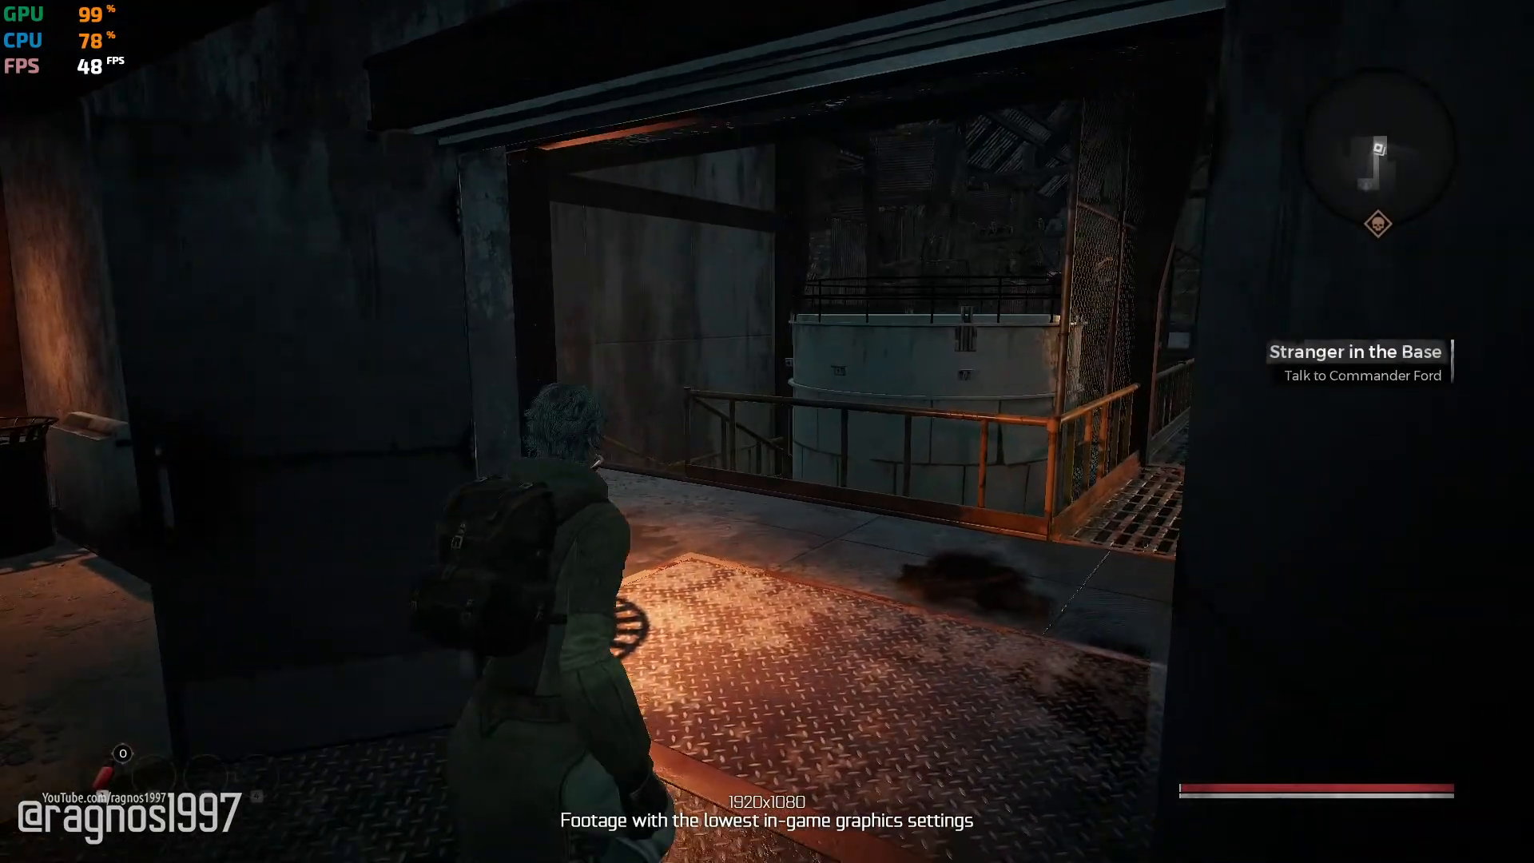
Walk forward through the doorway and along the catwalk to the red door, turning right.
{"action": "key", "text": "w"}
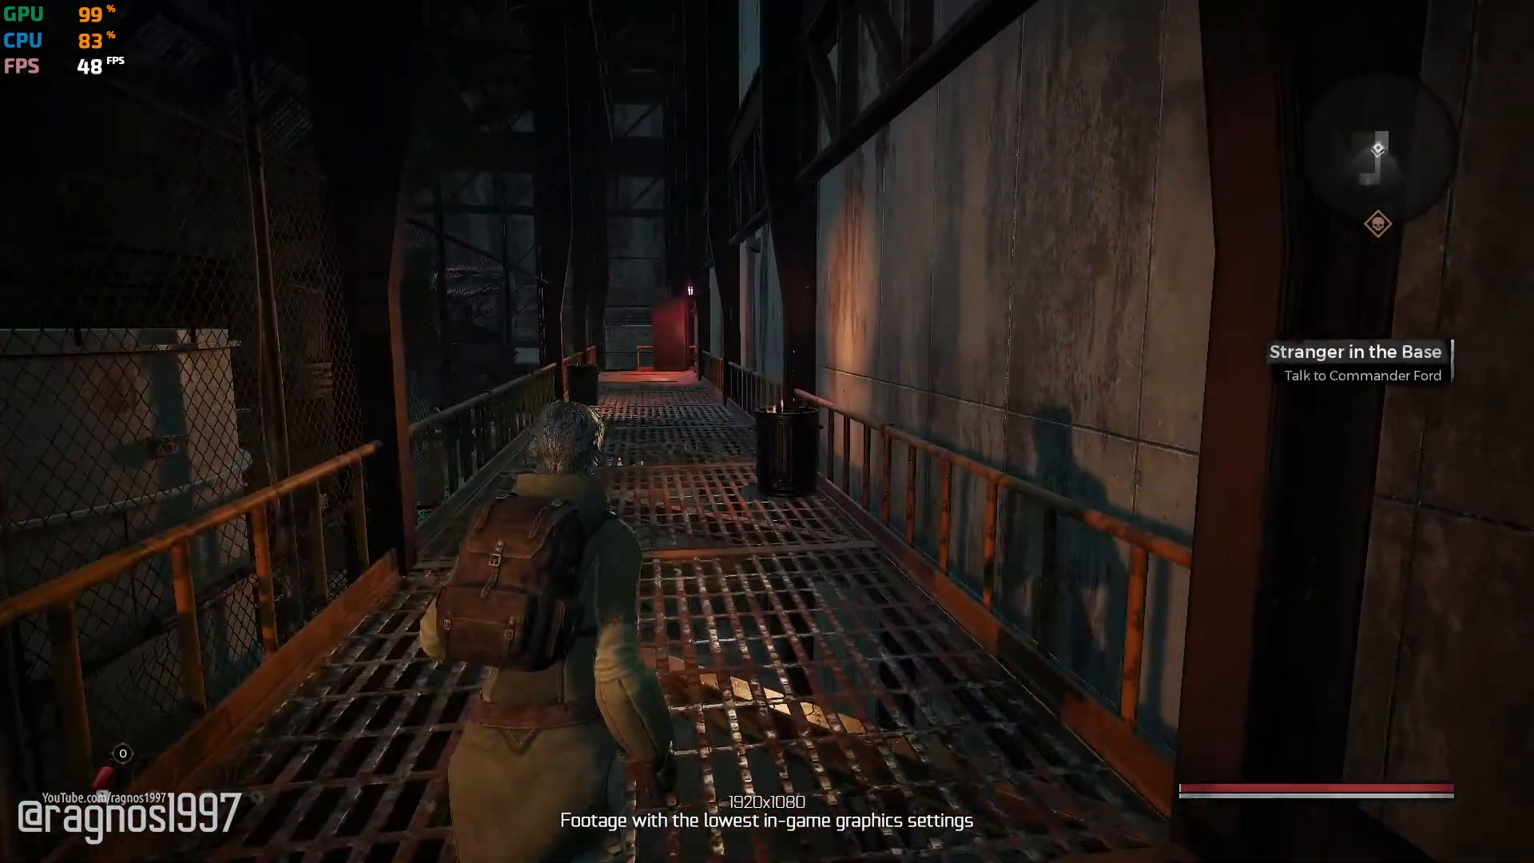
{"action": "key", "text": "w"}
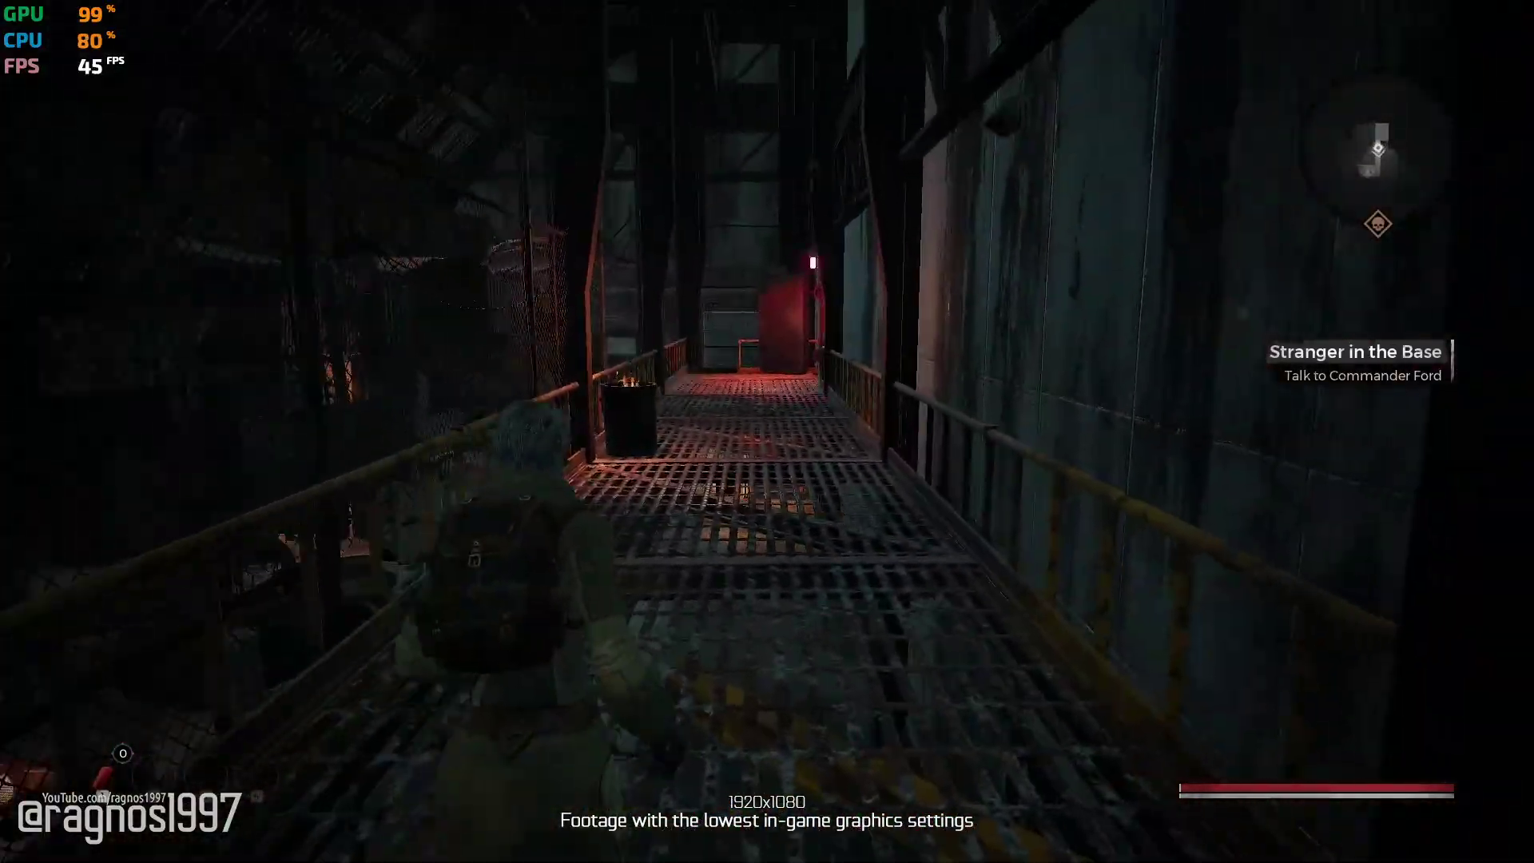
{"action": "key", "text": "w"}
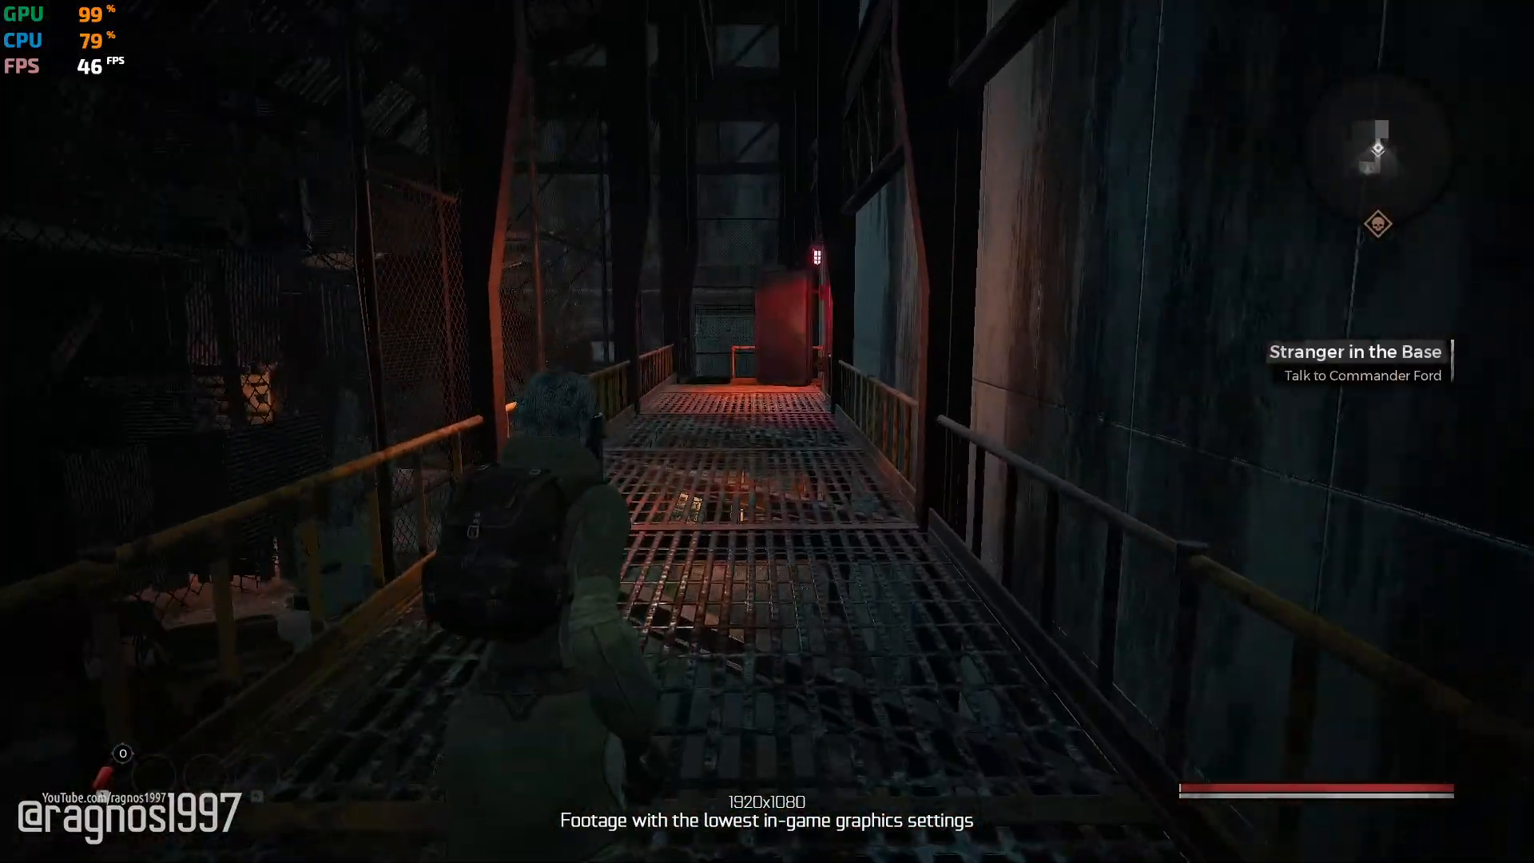
{"action": "key", "text": "w"}
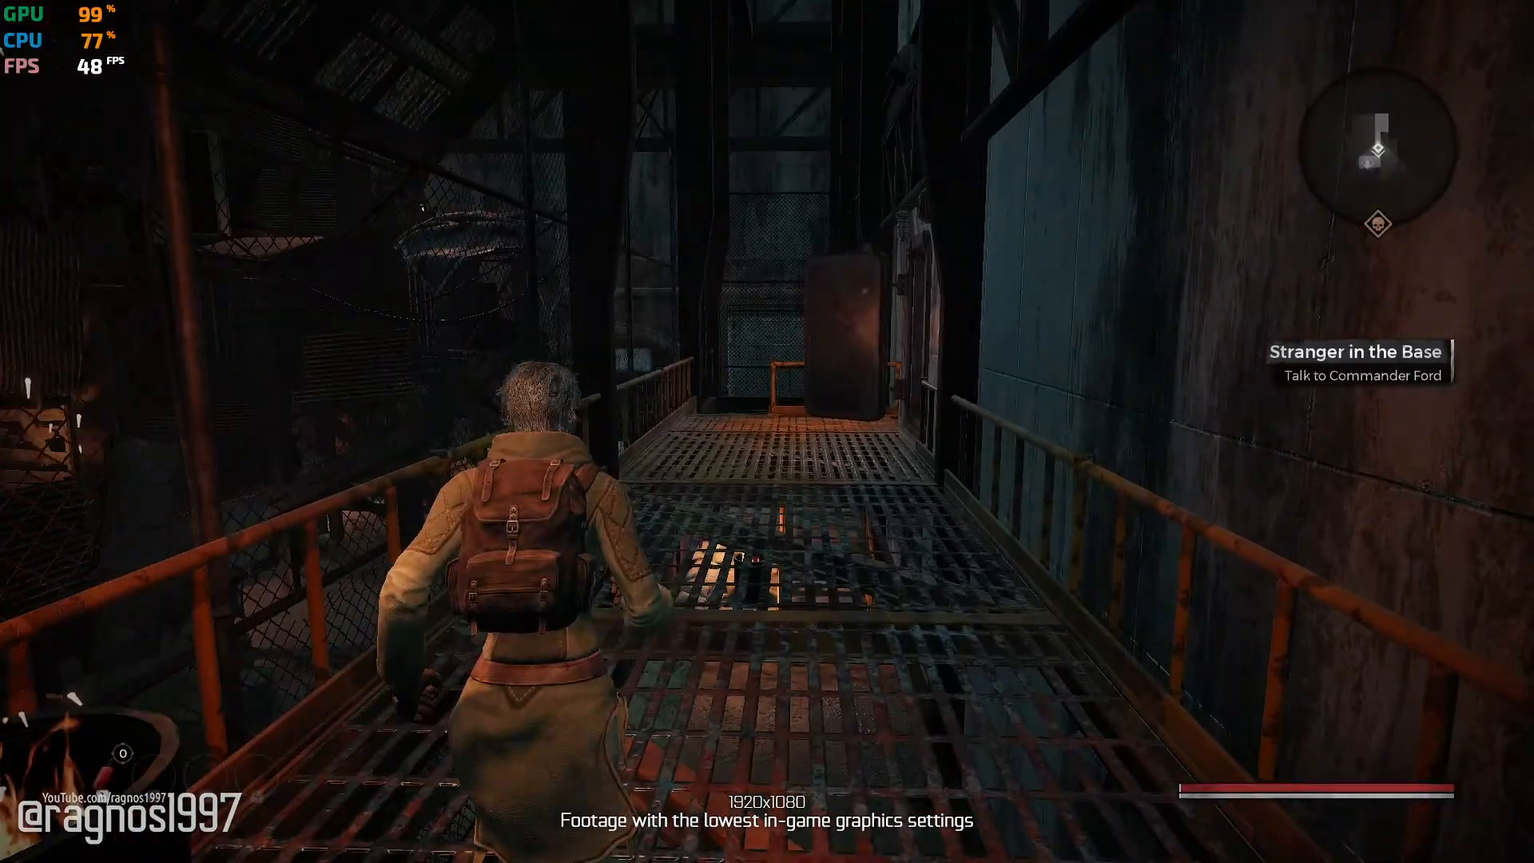
{"action": "key", "text": "w"}
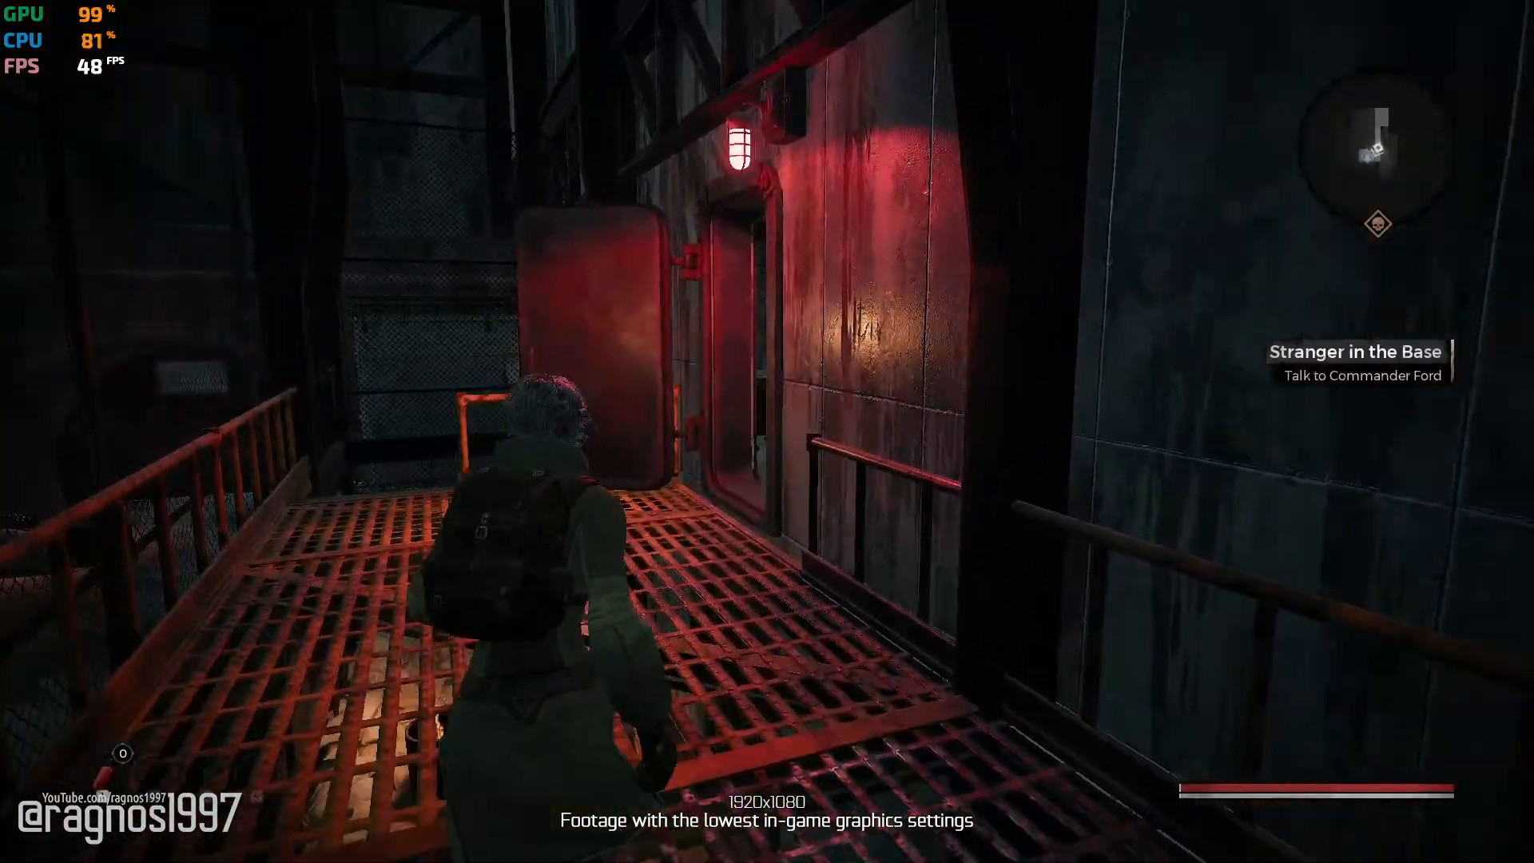
{"action": "key", "text": "w"}
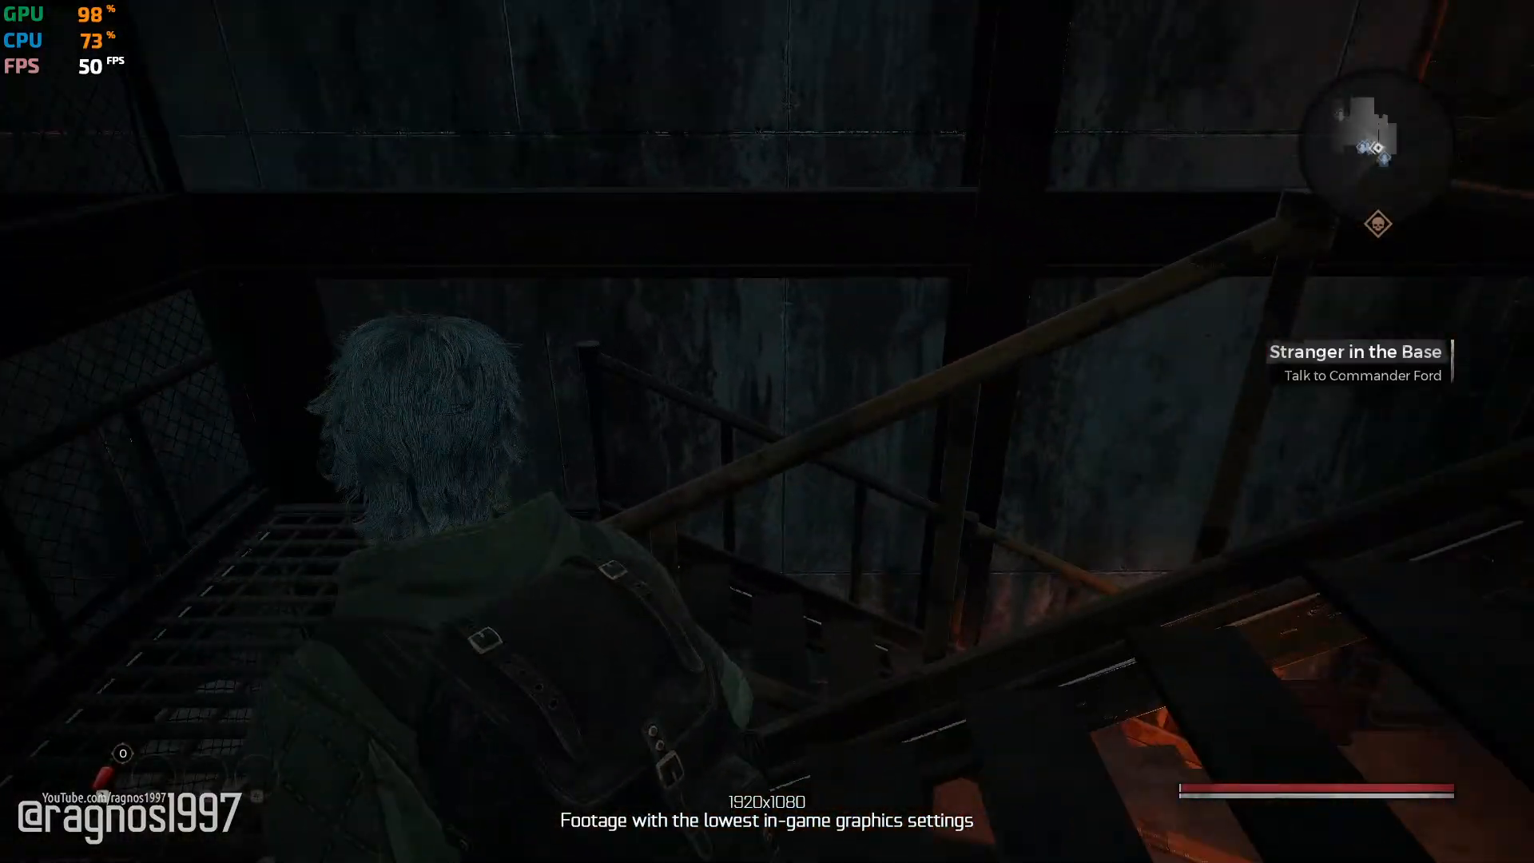
Descend the stairwell and advance down the corridor beside the sandbags.
{"action": "key", "text": "w"}
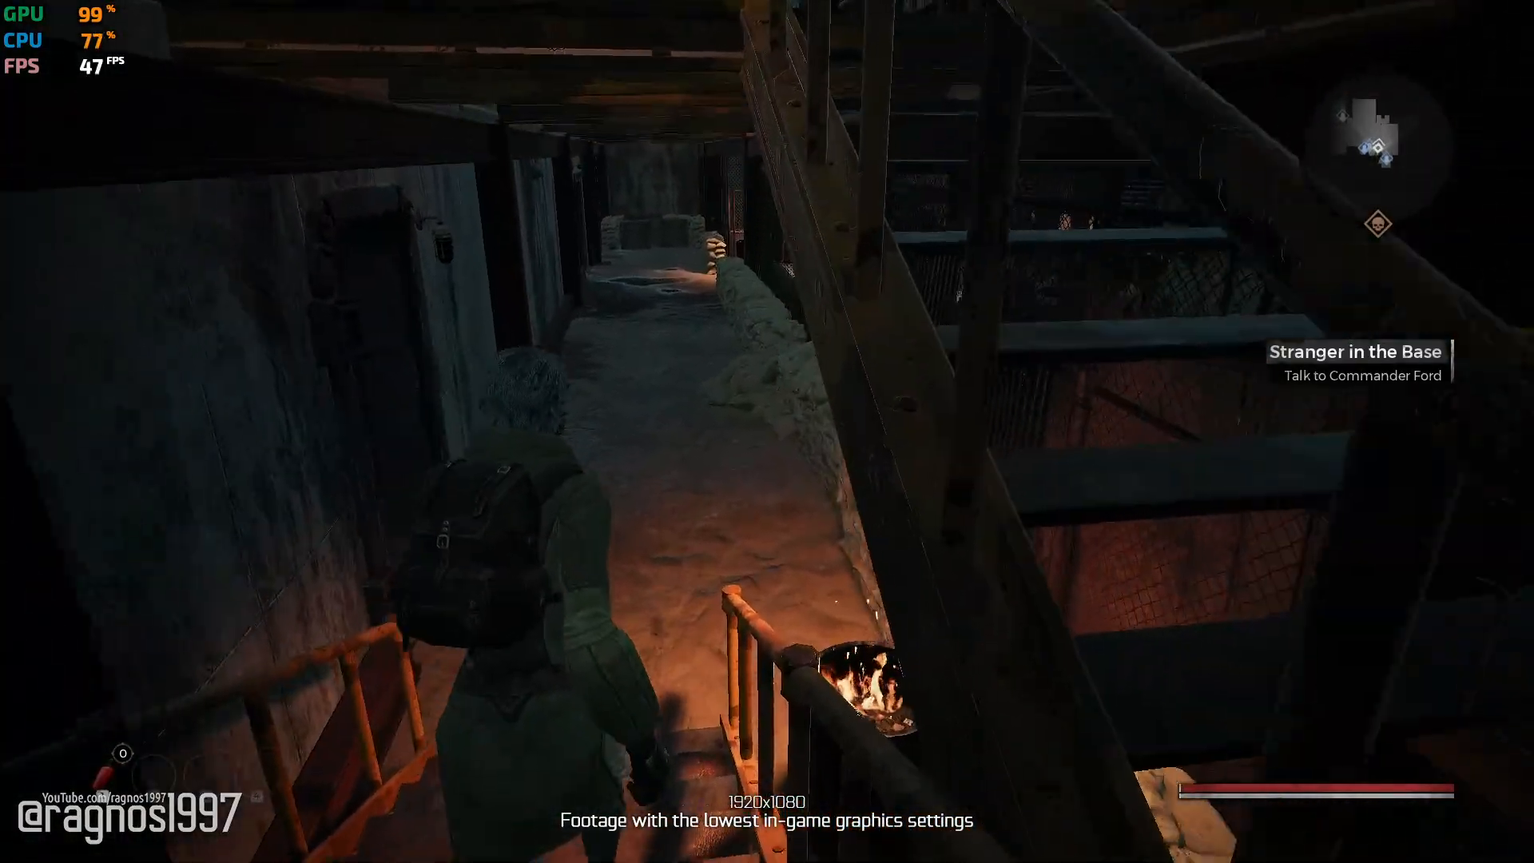
{"action": "key", "text": "w"}
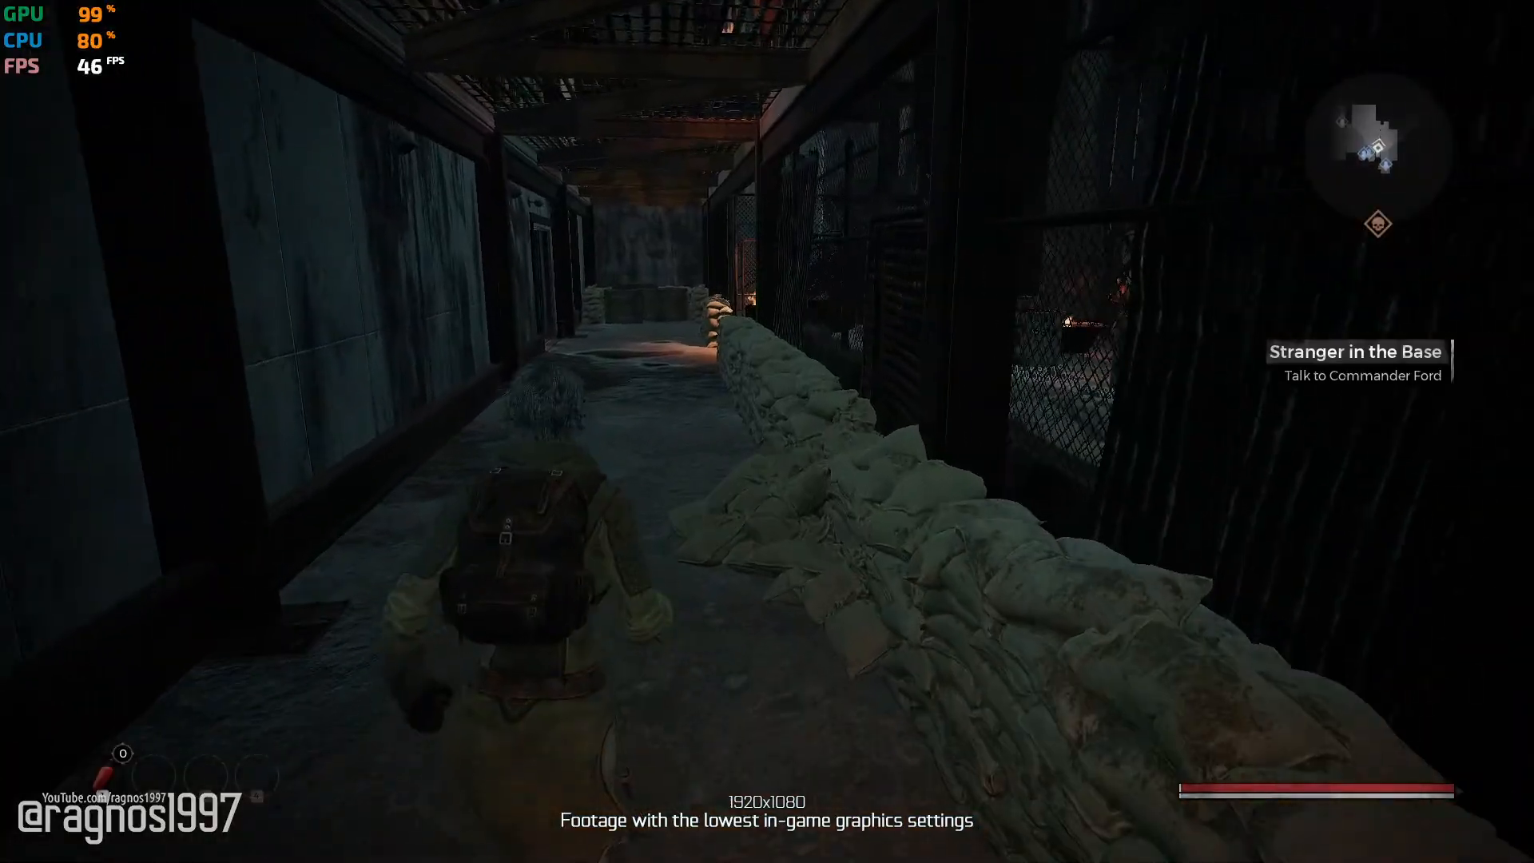
{"action": "key", "text": "w"}
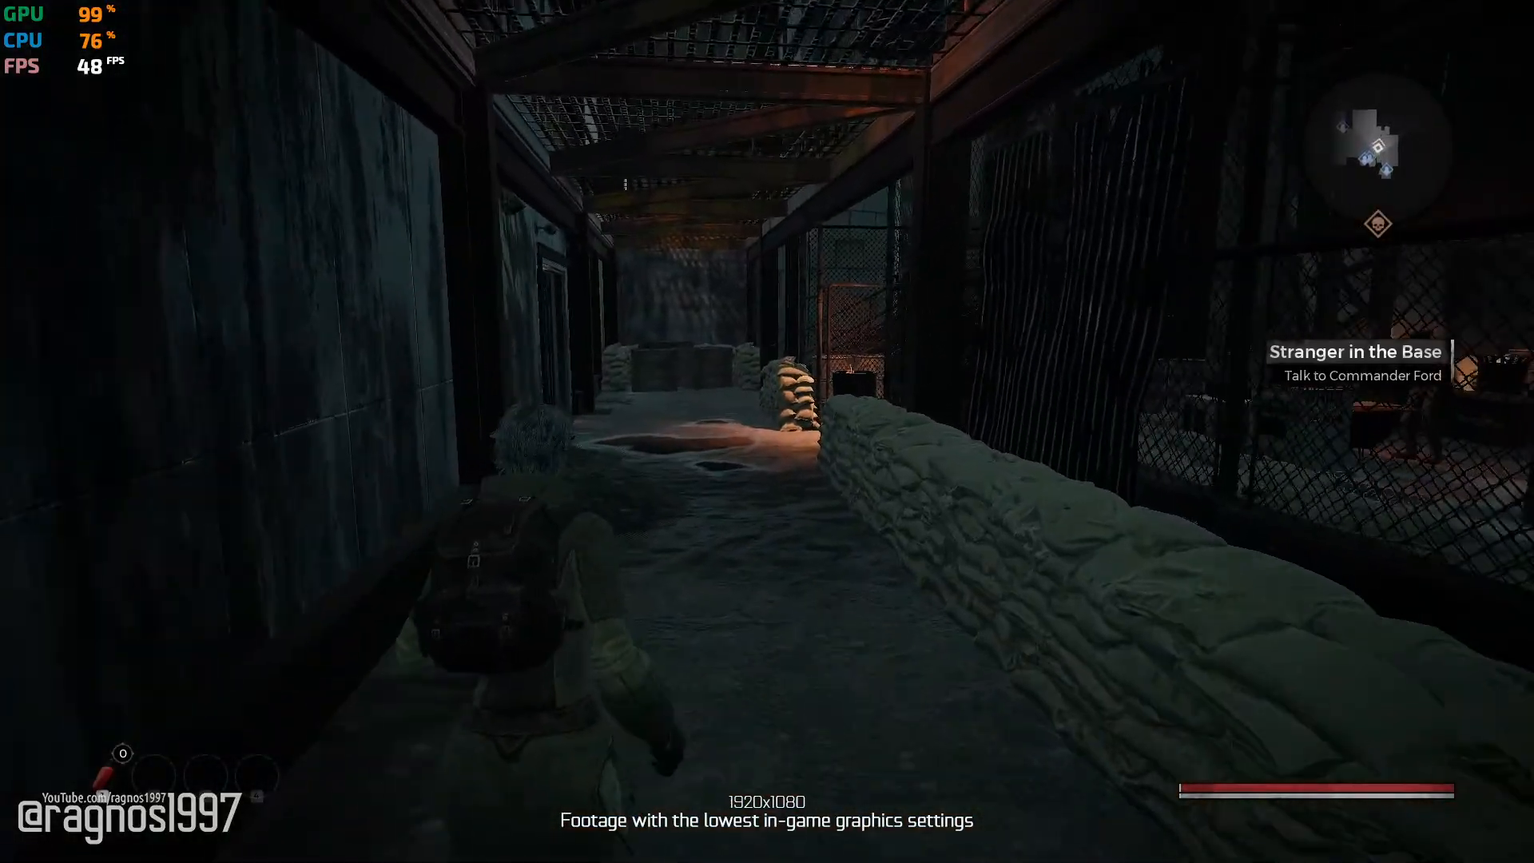
{"action": "key", "text": "w"}
{"action": "key", "text": "w"}
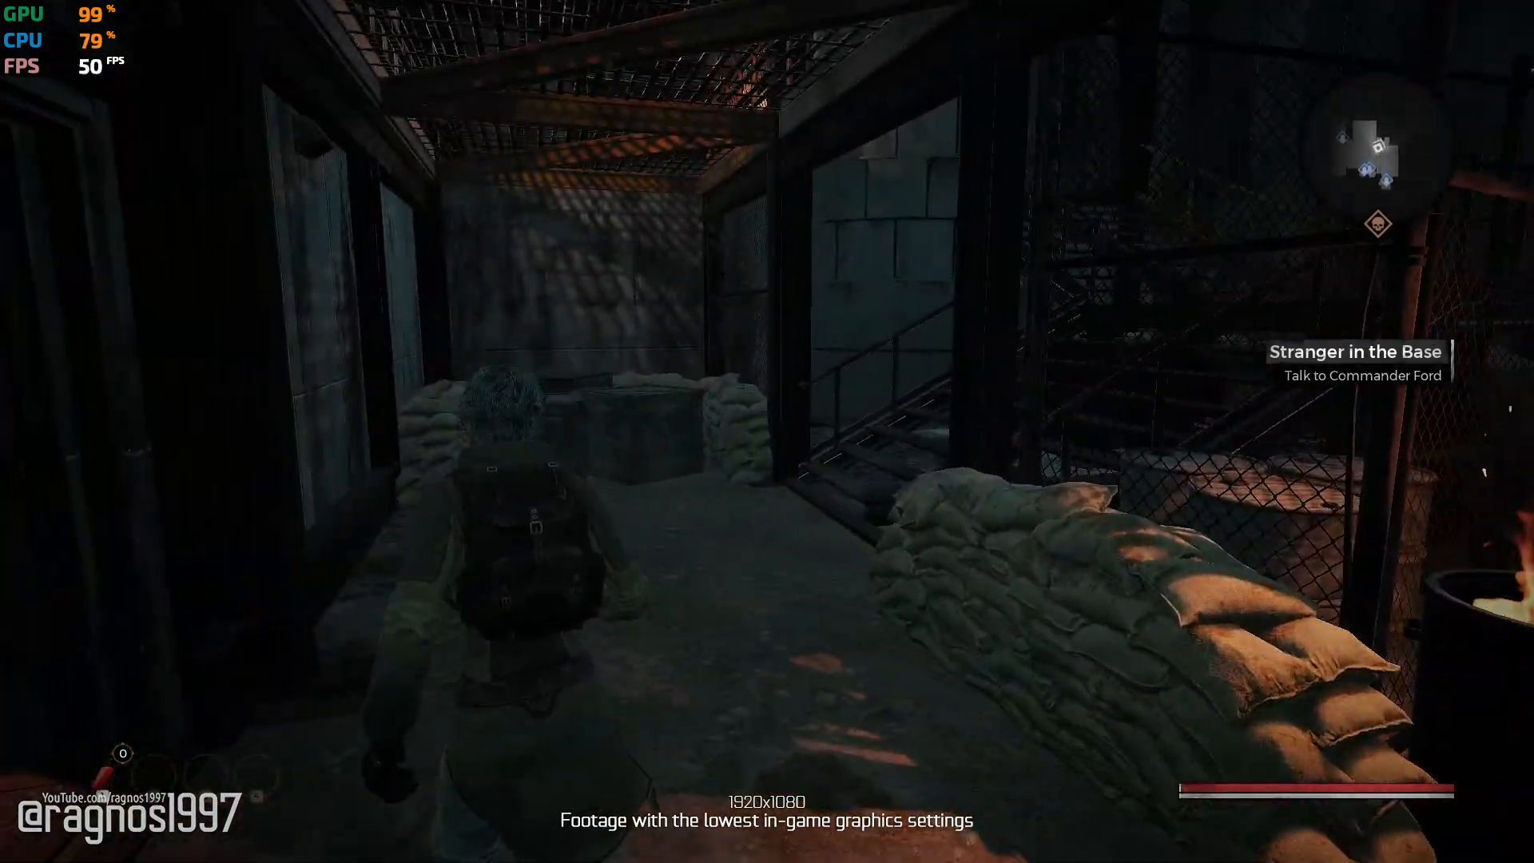
Walk along the metal walkway past the burning barrel to the far door.
{"action": "key", "text": "w"}
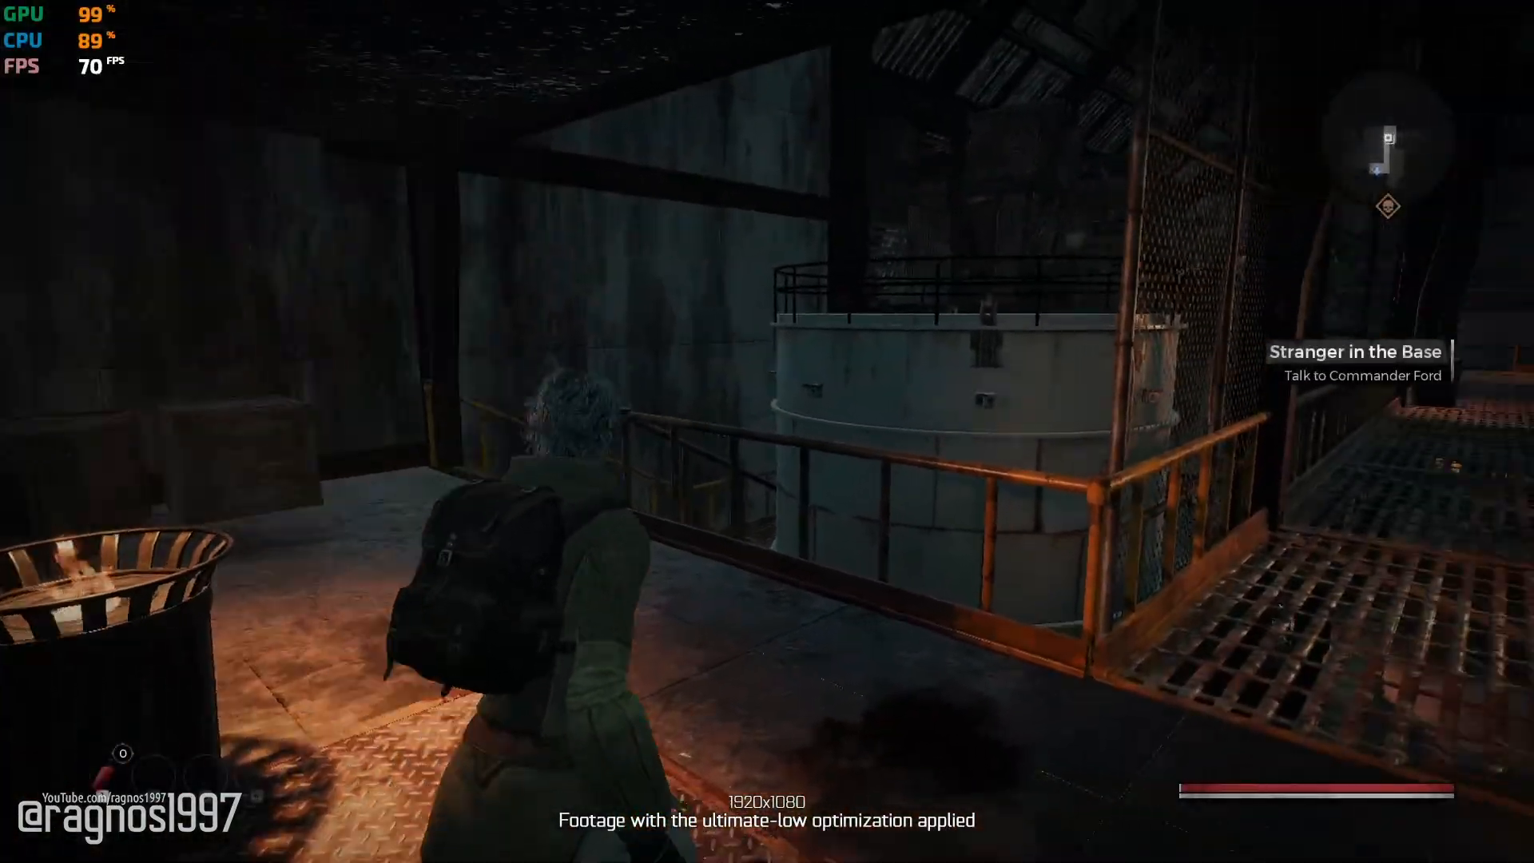
{"action": "key", "text": "w"}
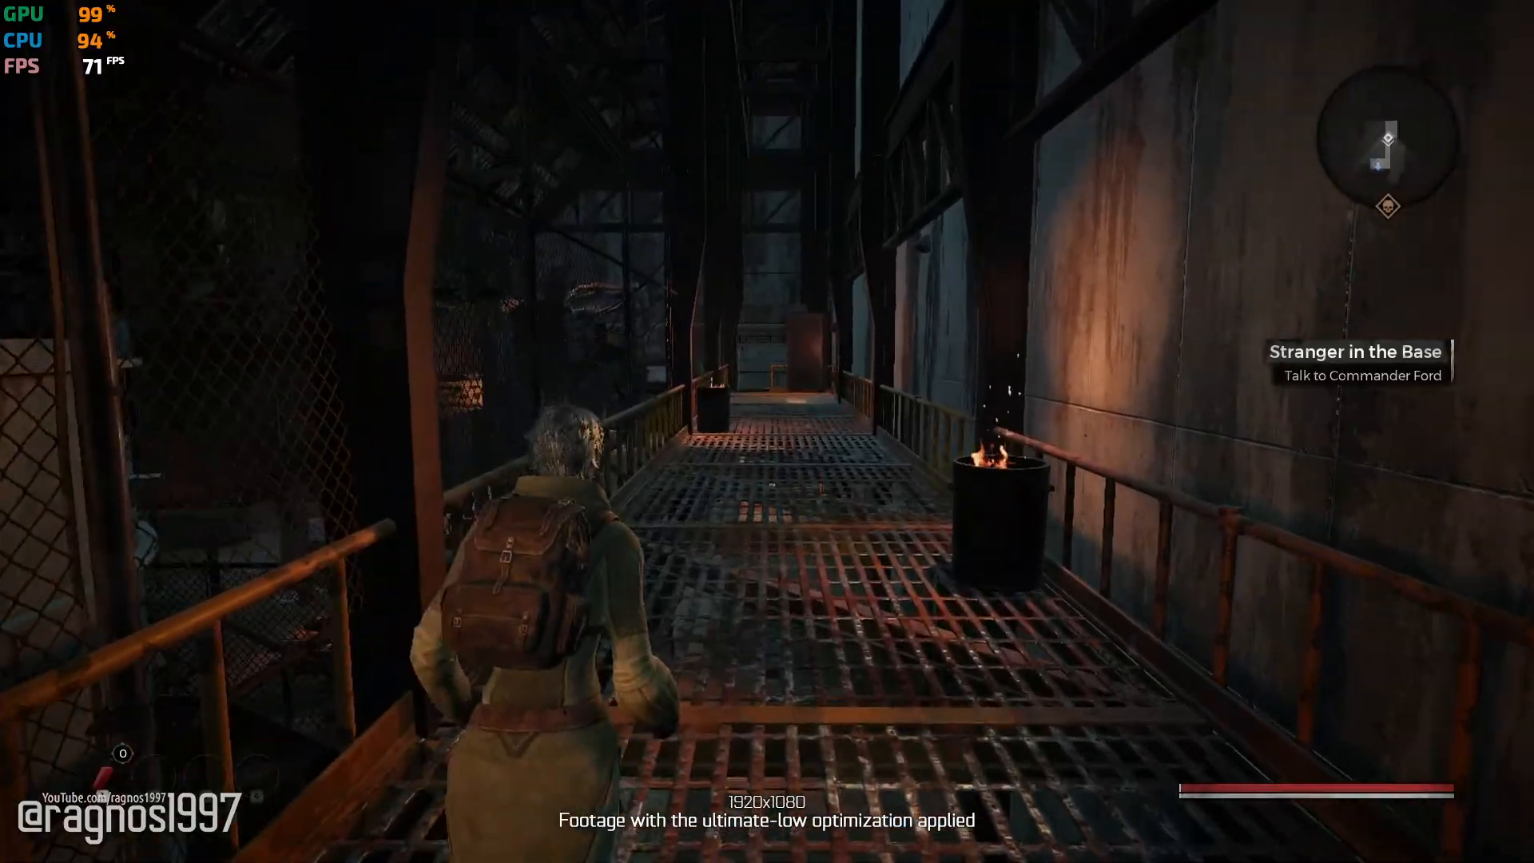
{"action": "key", "text": "w"}
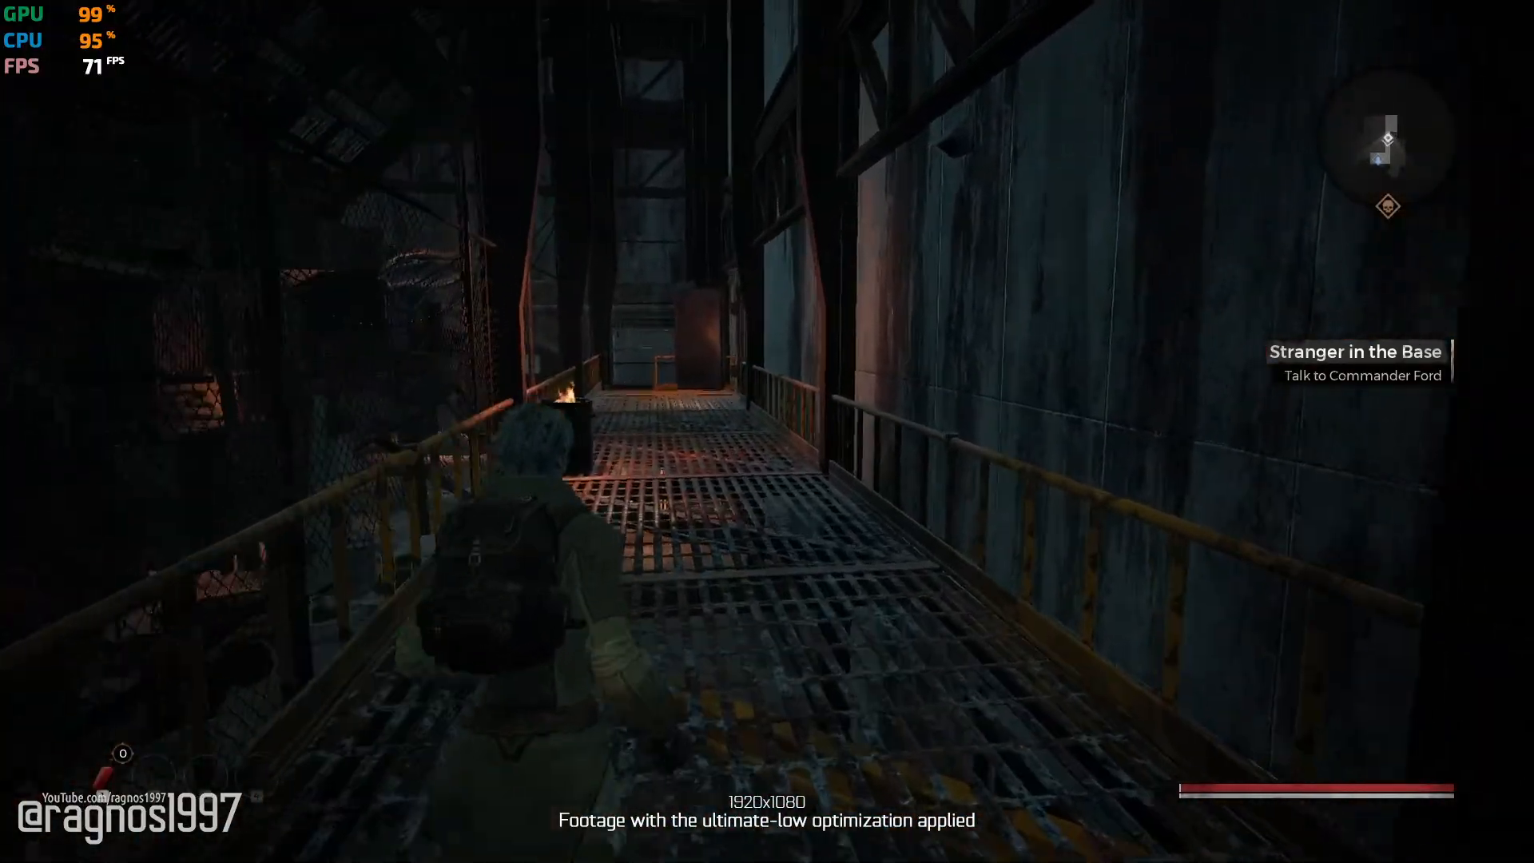
{"action": "key", "text": "w"}
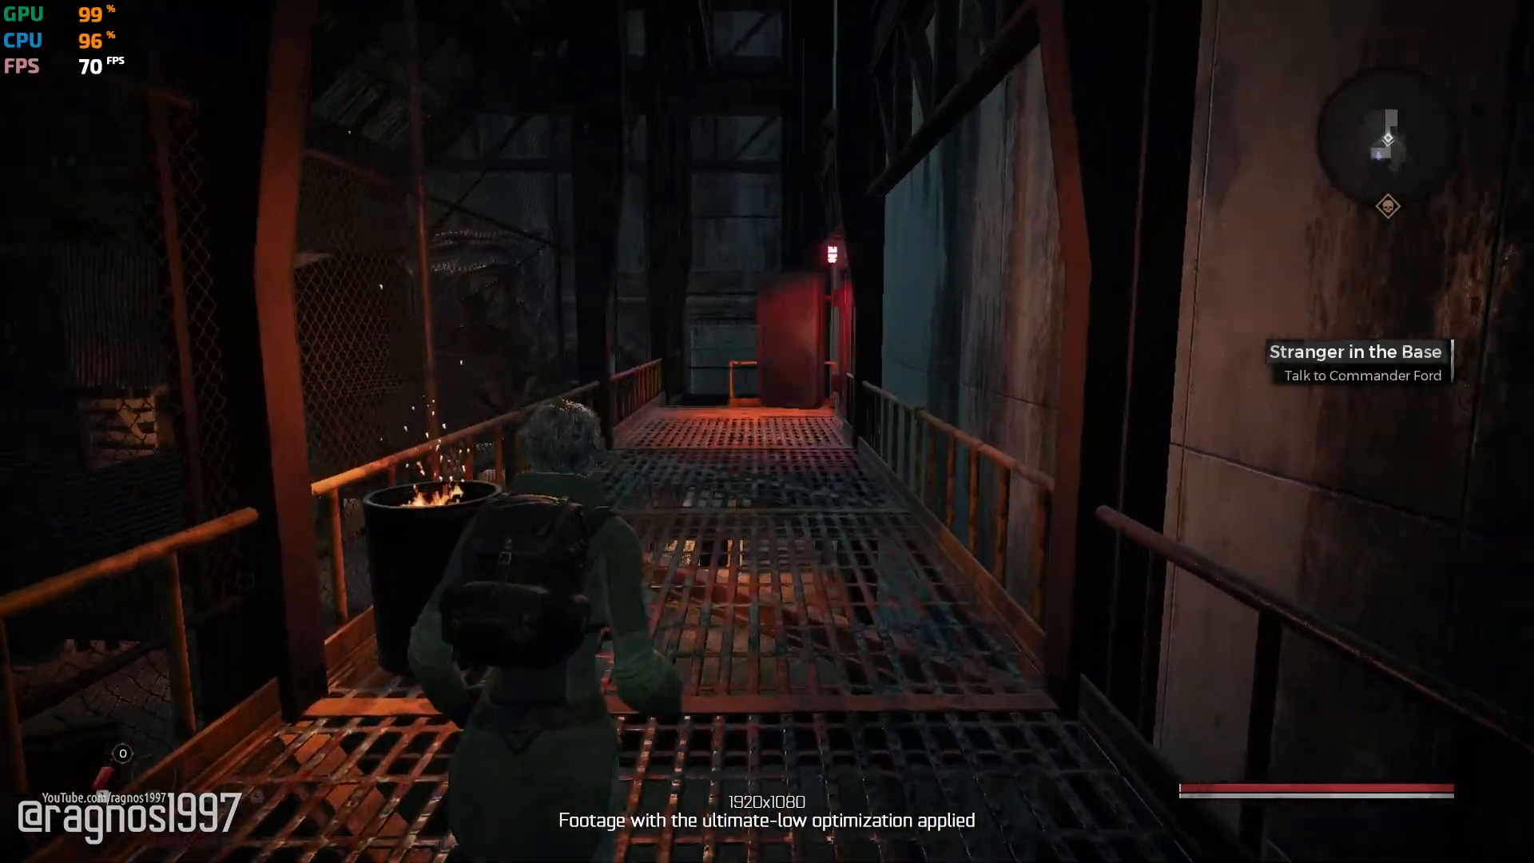
{"action": "key", "text": "w"}
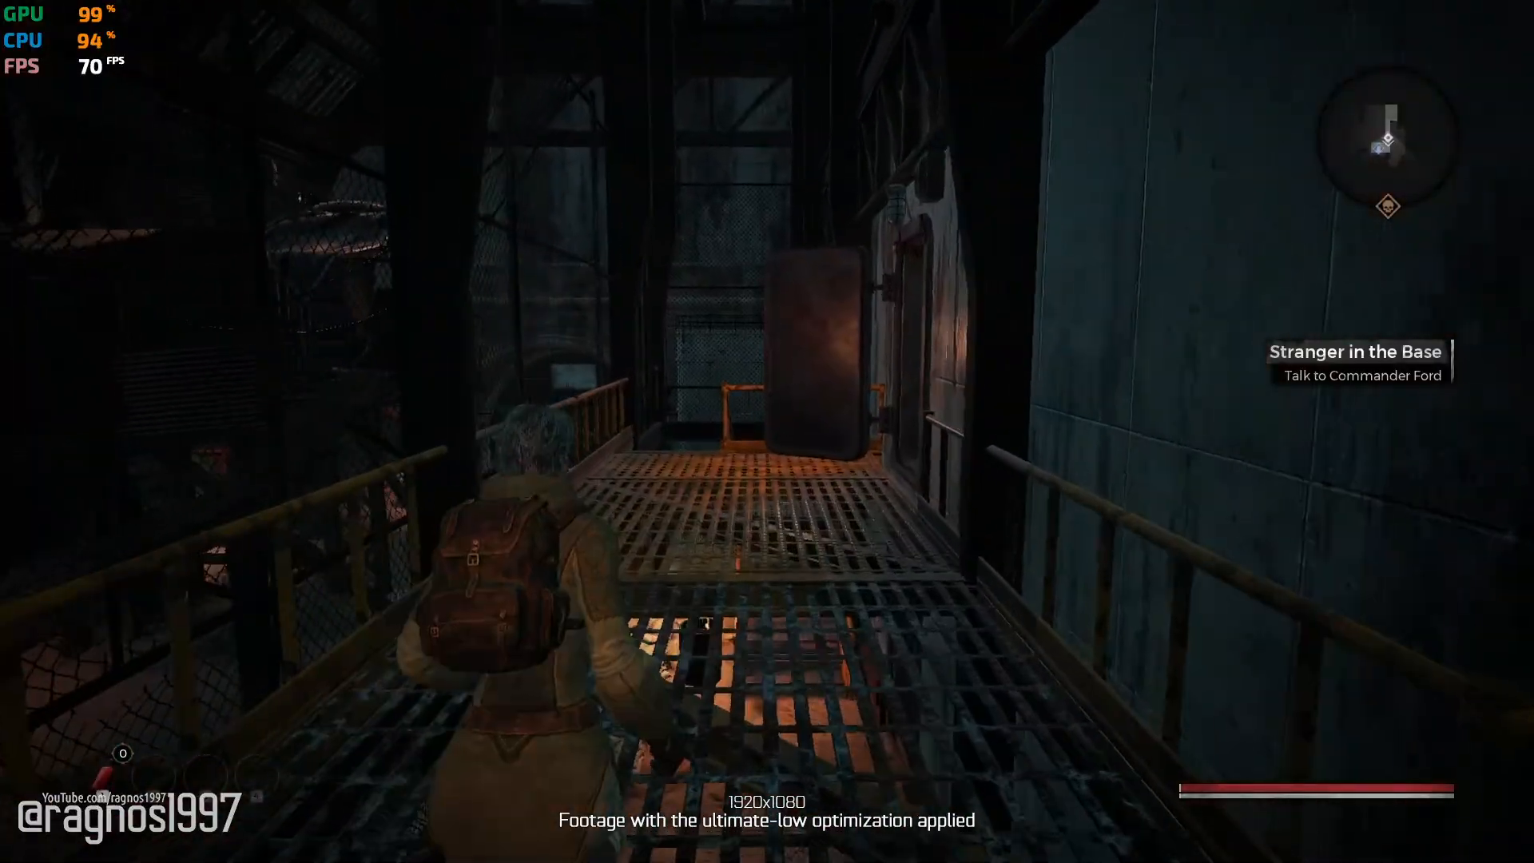
Turn through the open hatch doorway and descend the metal staircase into the corridor.
{"action": "key", "text": "w"}
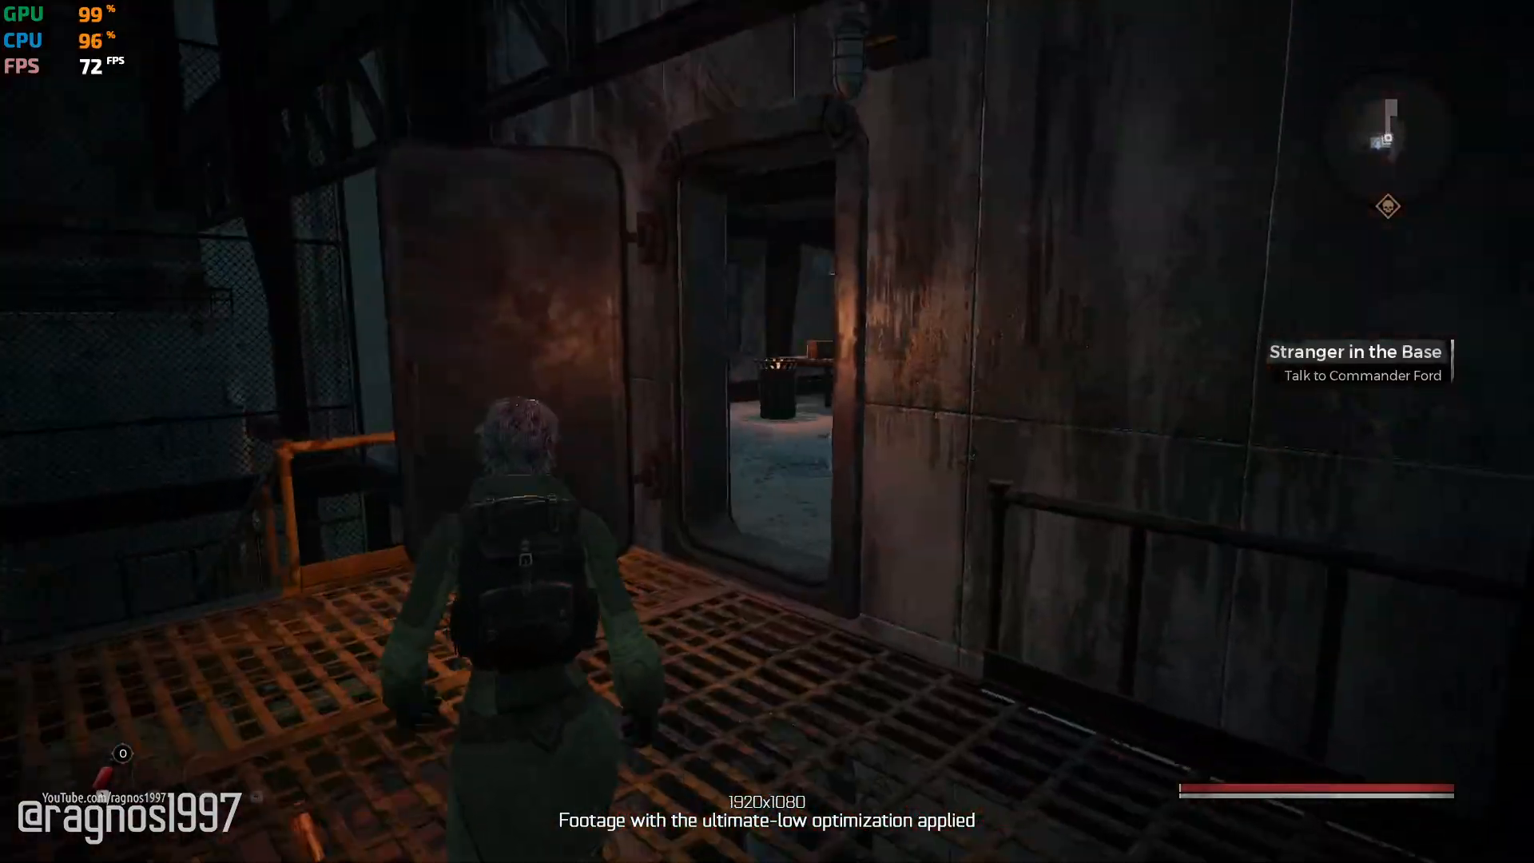
{"action": "key", "text": "w"}
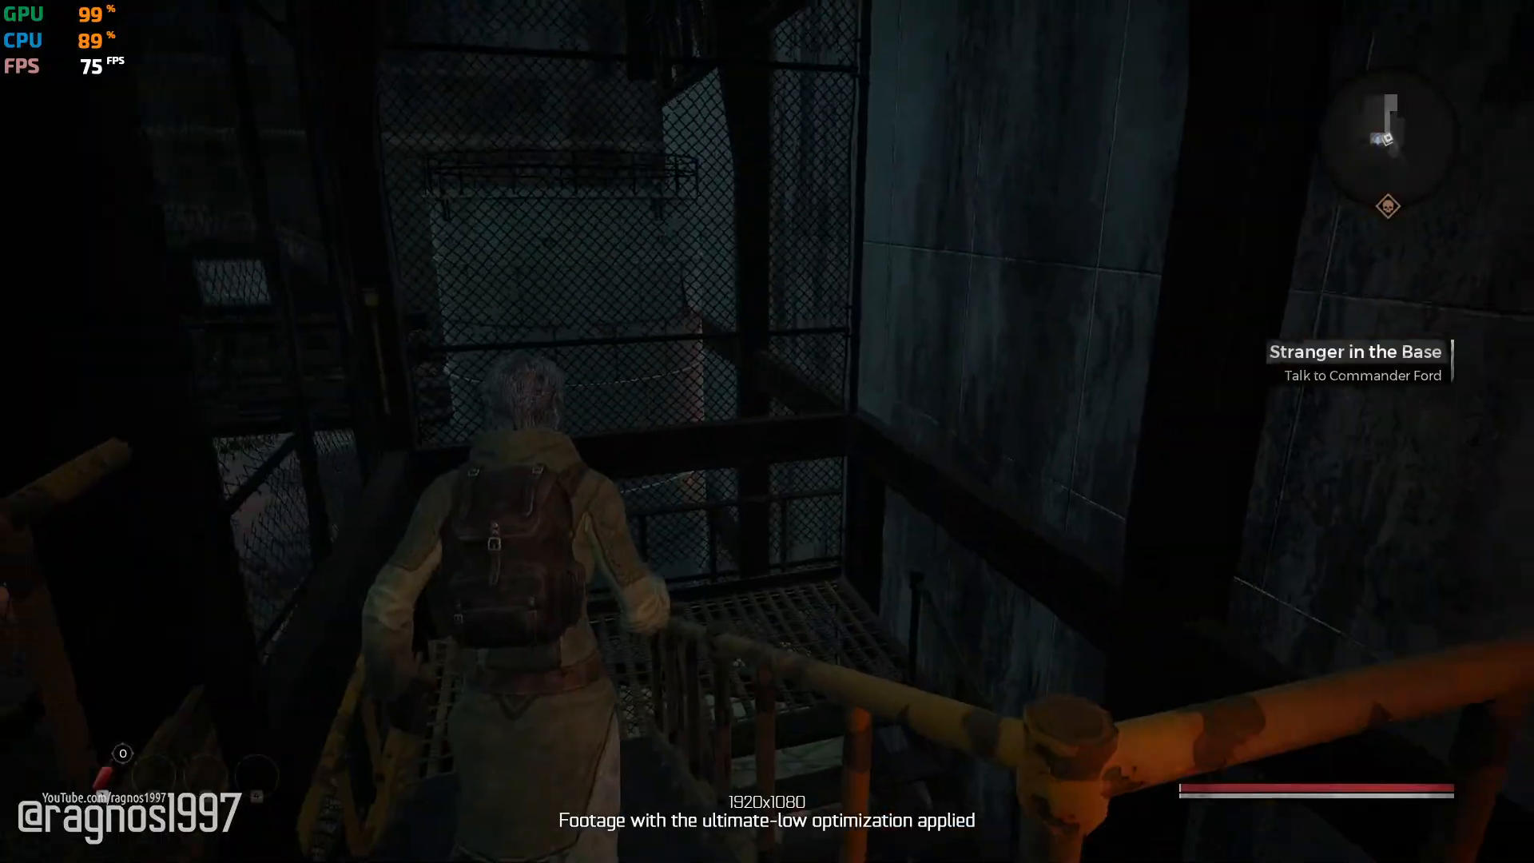
{"action": "key", "text": "w"}
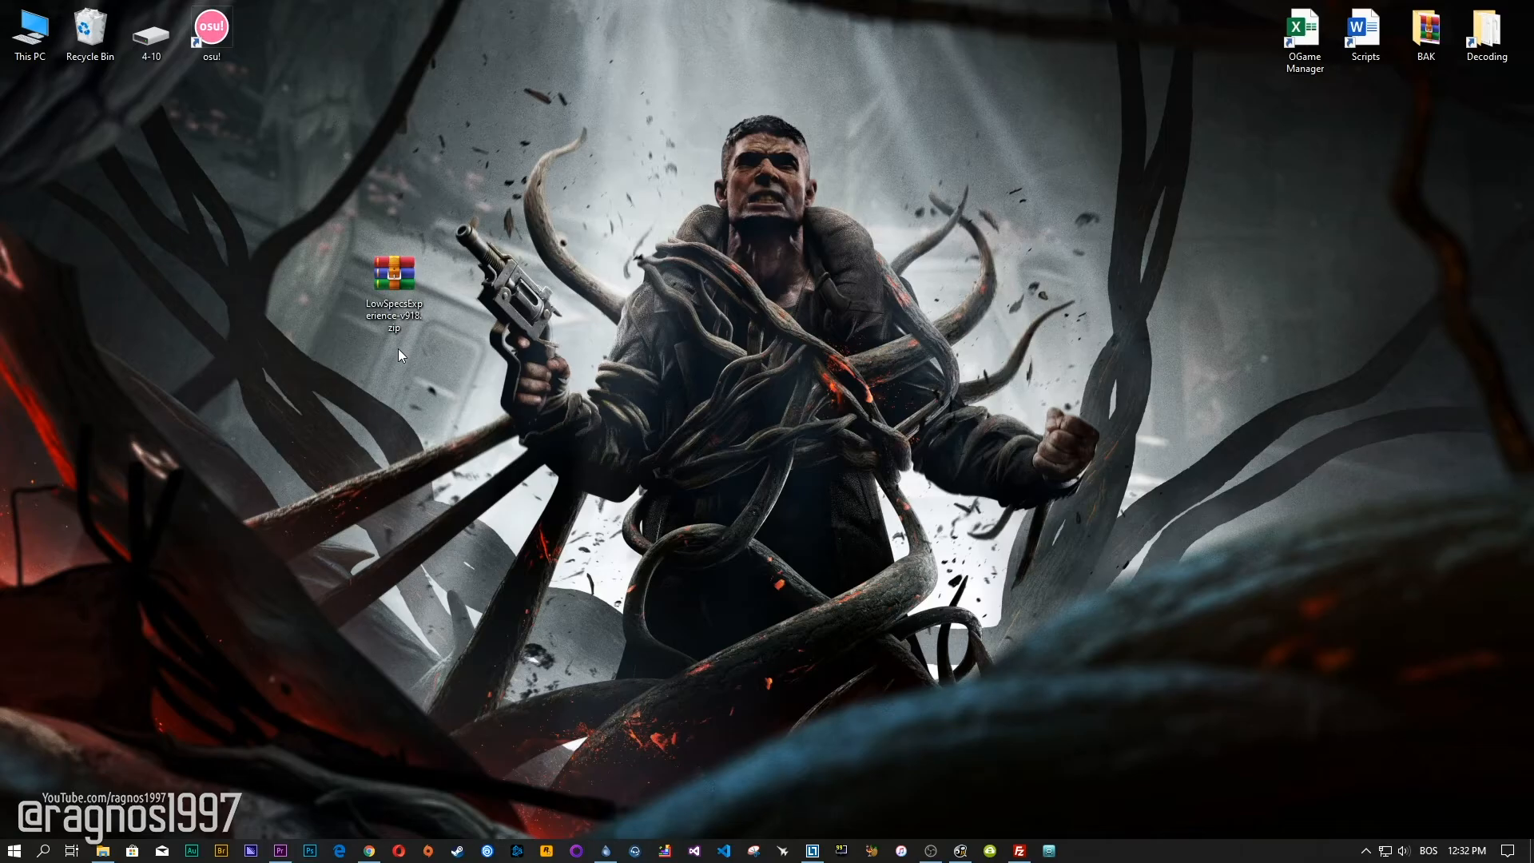
Extract the LowSpecExperience zip archive to the desktop and launch the setup exe.
{"action": "right_click", "coordinate": [399, 348]}
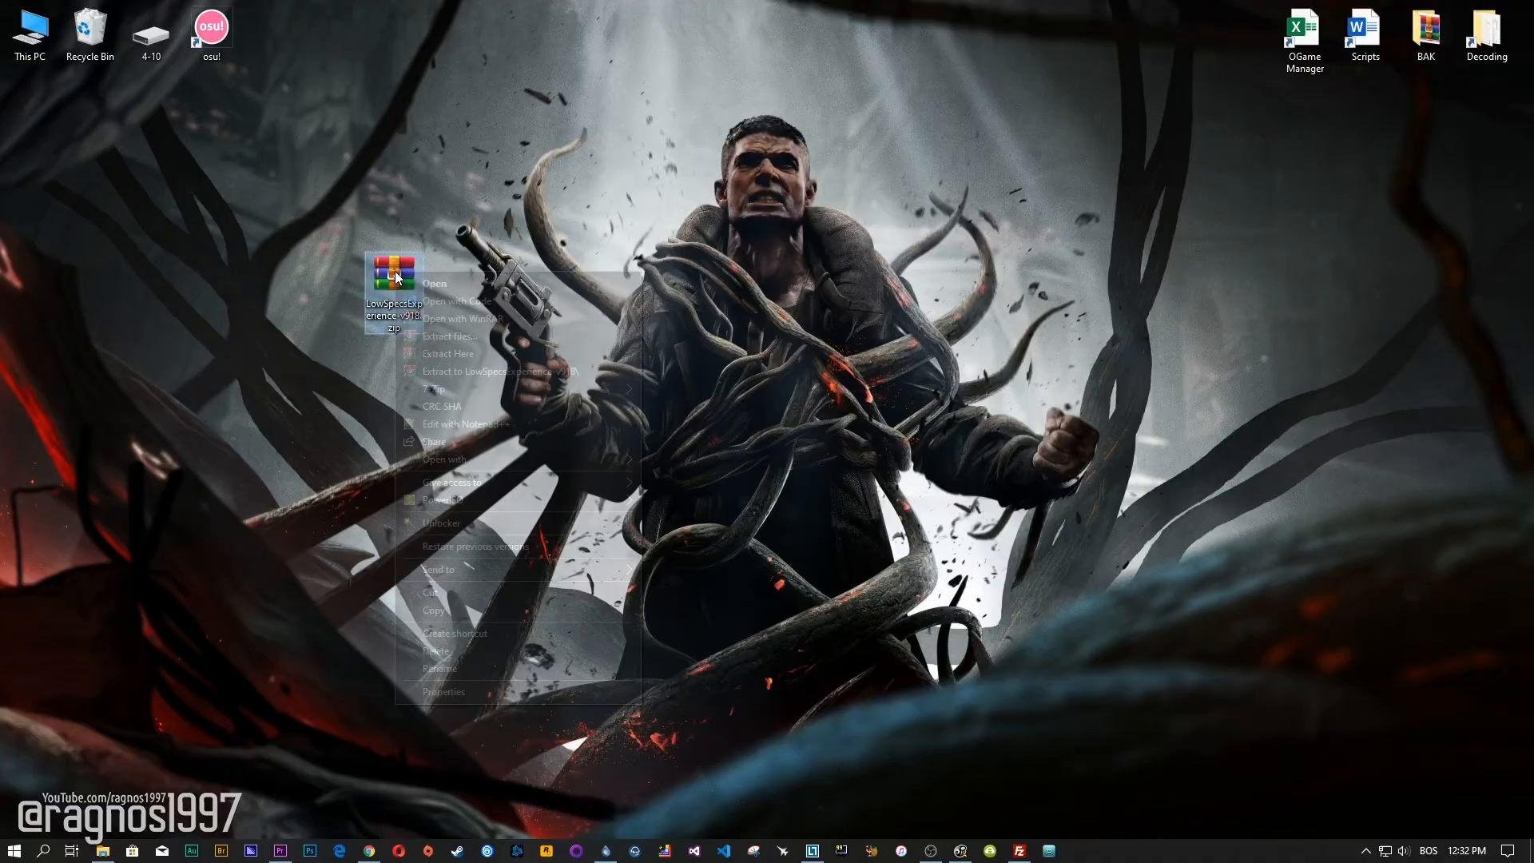
{"action": "key", "text": "Escape"}
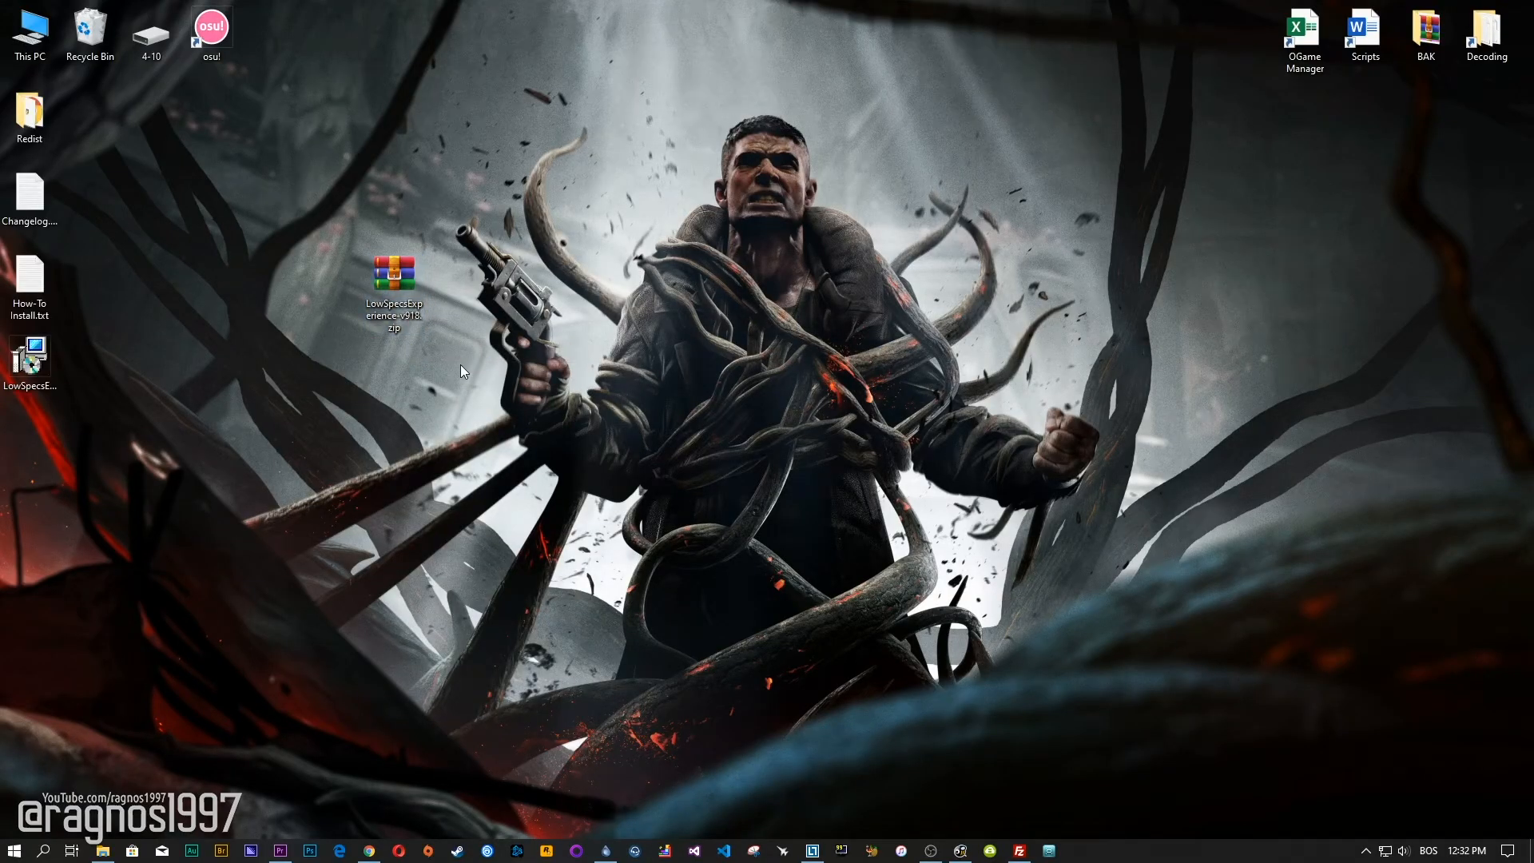
{"action": "double_click", "coordinate": [29, 360]}
Install Low Specs Experience 9.1.8, accepting the license and finishing setup.
{"action": "left_click", "coordinate": [758, 401]}
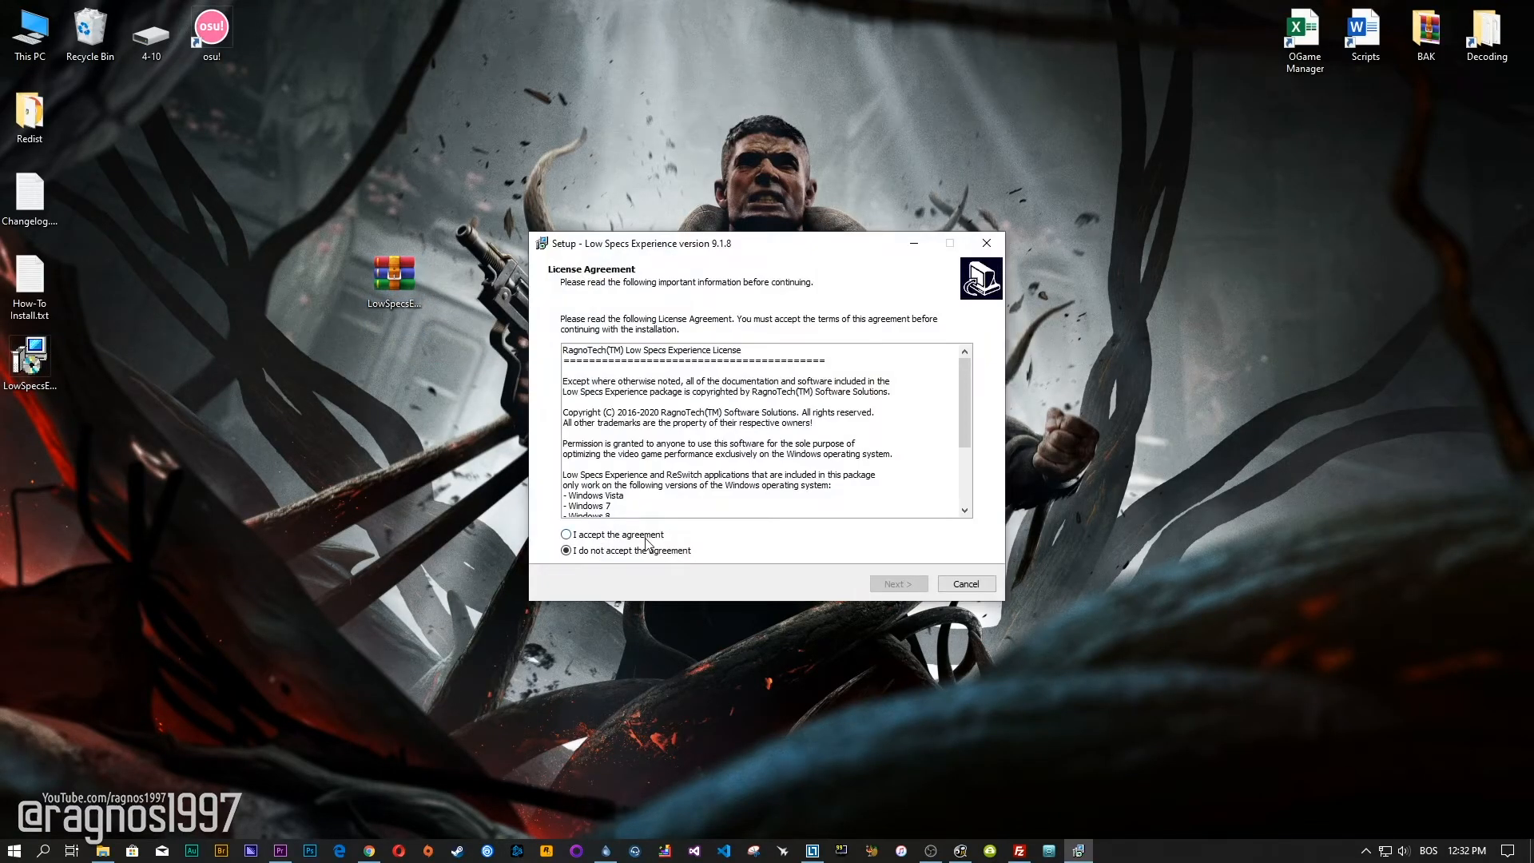
{"action": "left_click", "coordinate": [648, 545]}
{"action": "left_click", "coordinate": [897, 584]}
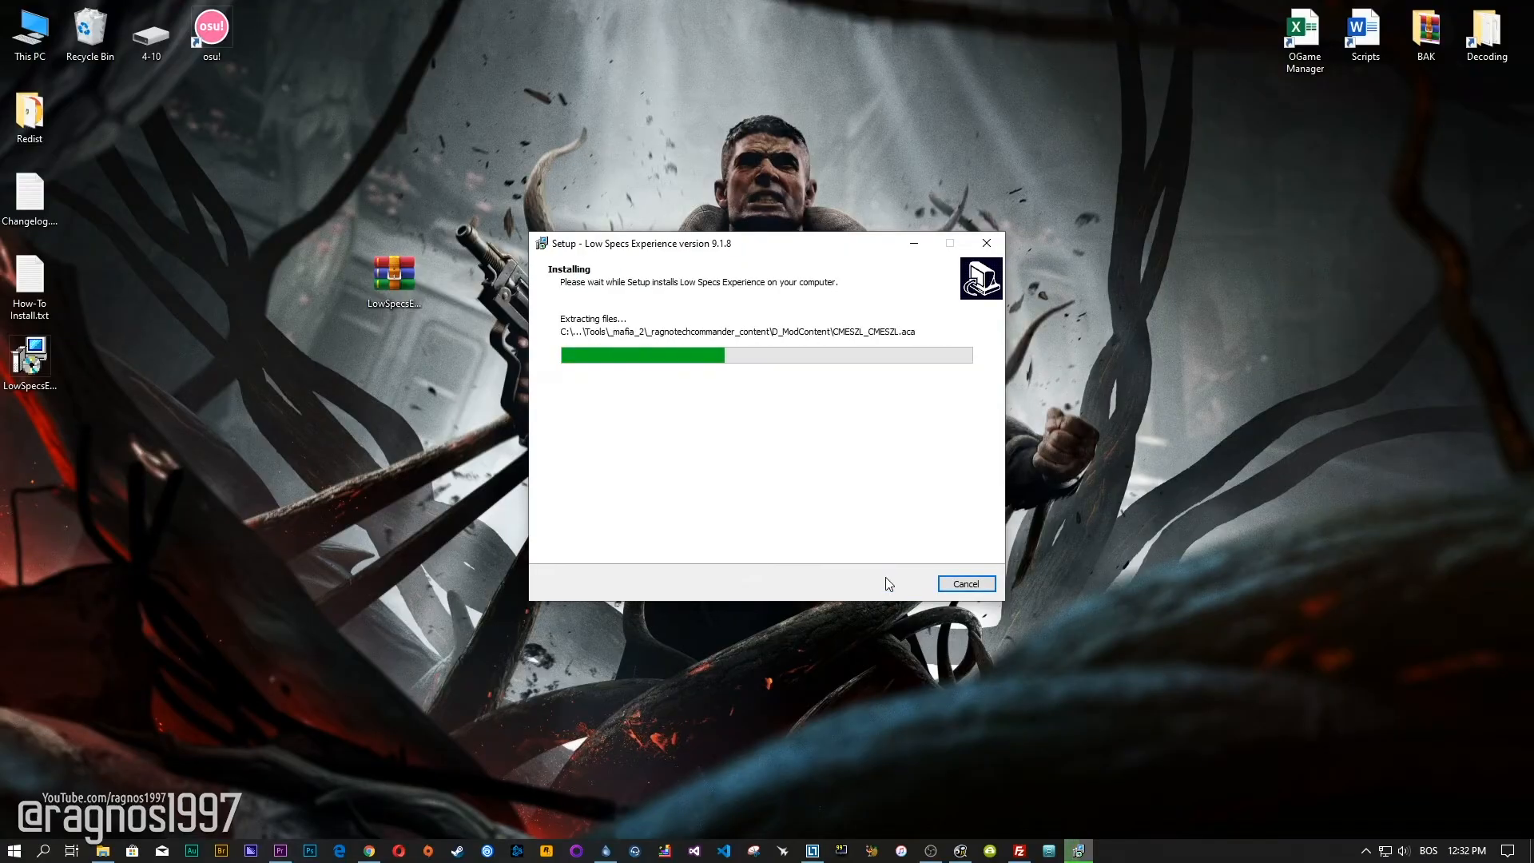
{"action": "left_click", "coordinate": [897, 583]}
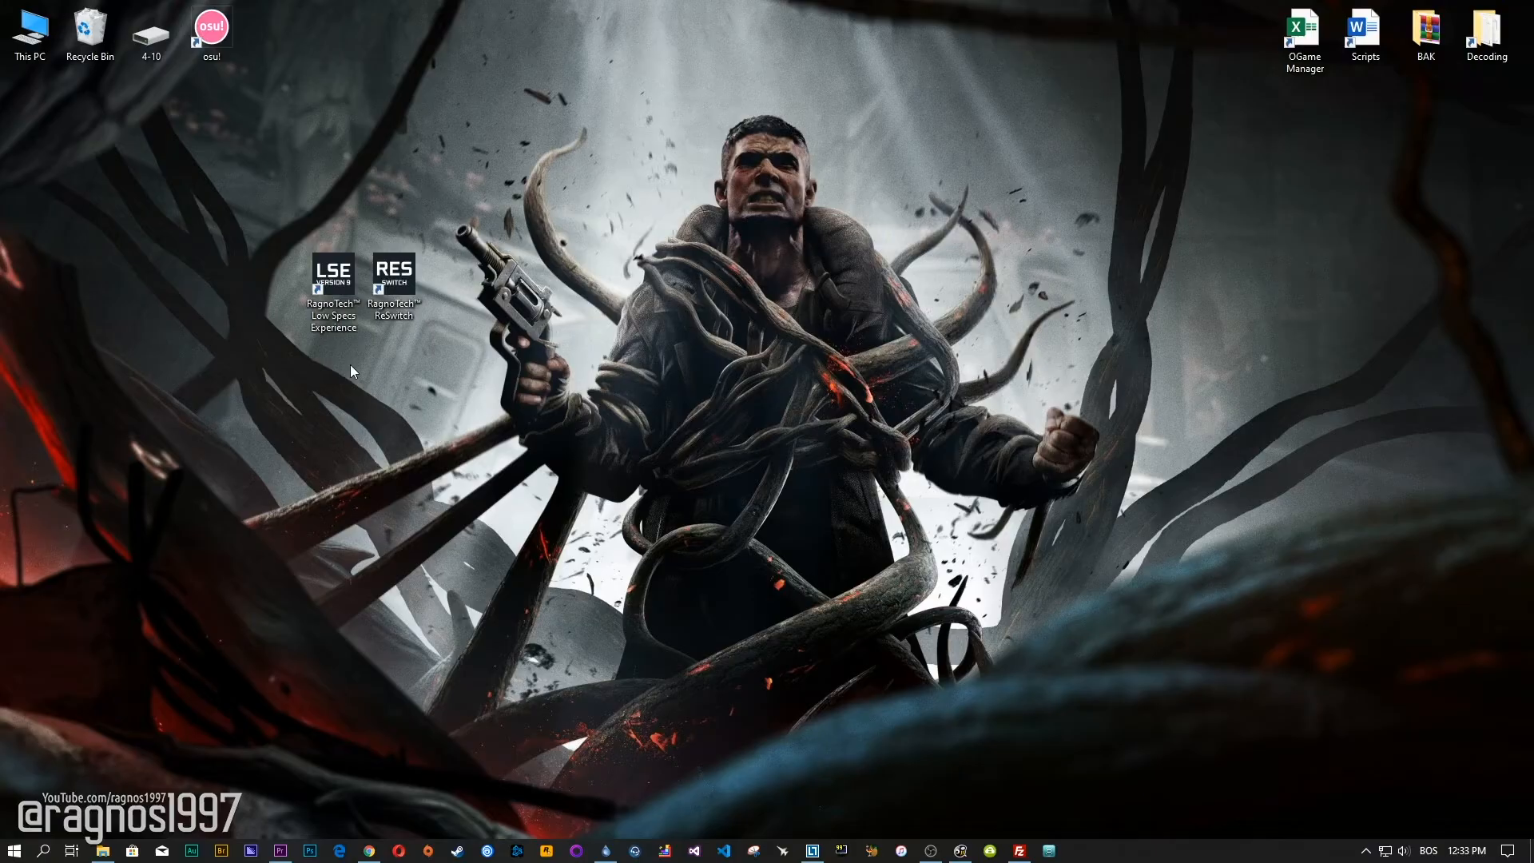
Launch LSE and load the Remnant: From the Ashes package from the Optimization Catalog.
{"action": "double_click", "coordinate": [333, 281]}
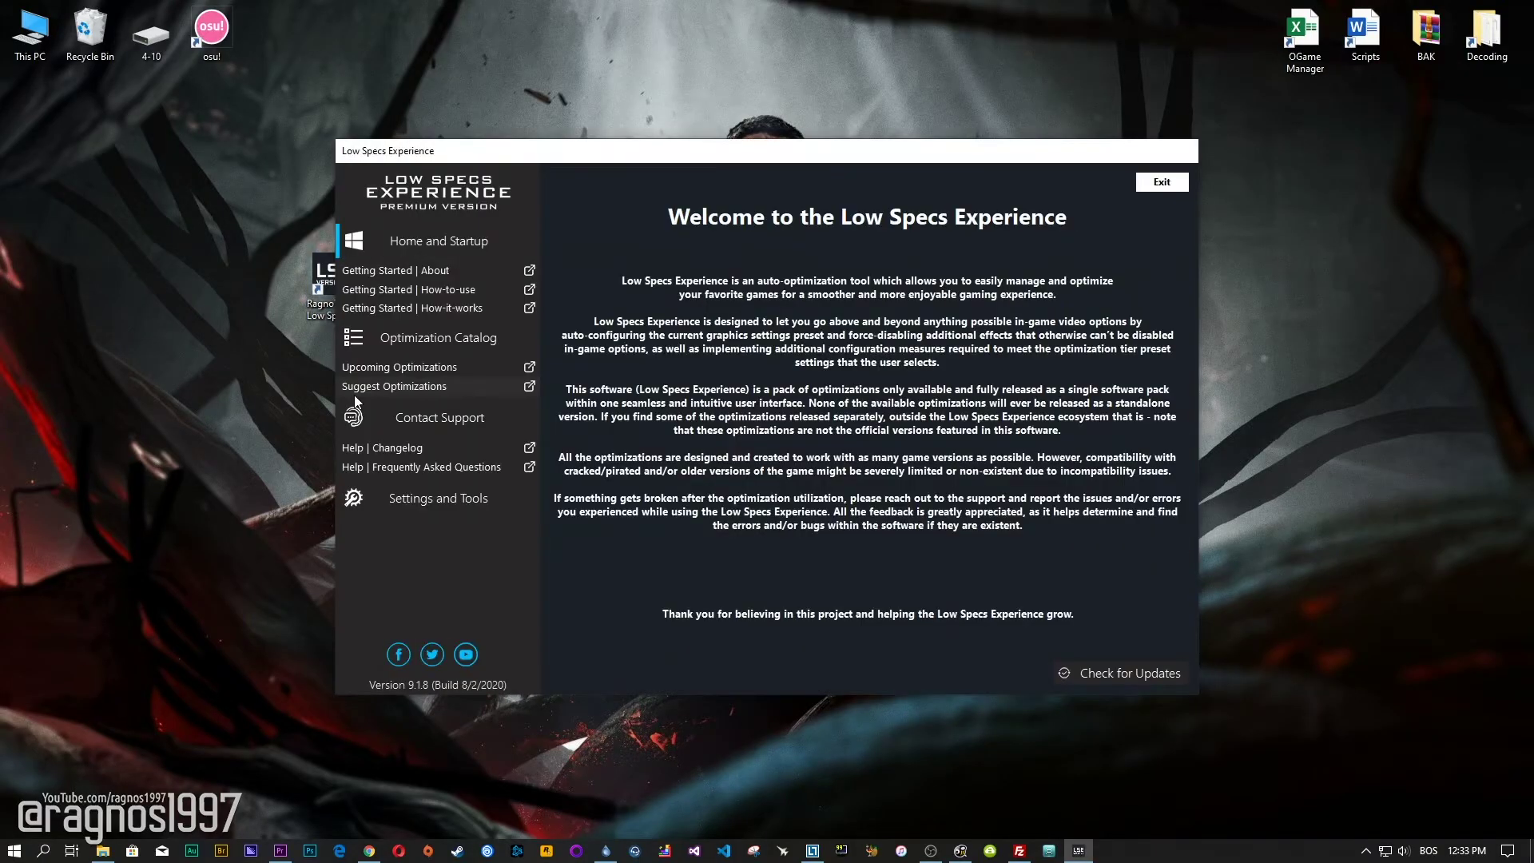
{"action": "left_click", "coordinate": [478, 337]}
{"action": "left_click", "coordinate": [1008, 394]}
{"action": "scroll", "coordinate": [887, 505], "scroll_direction": "down", "scroll_amount": 5}
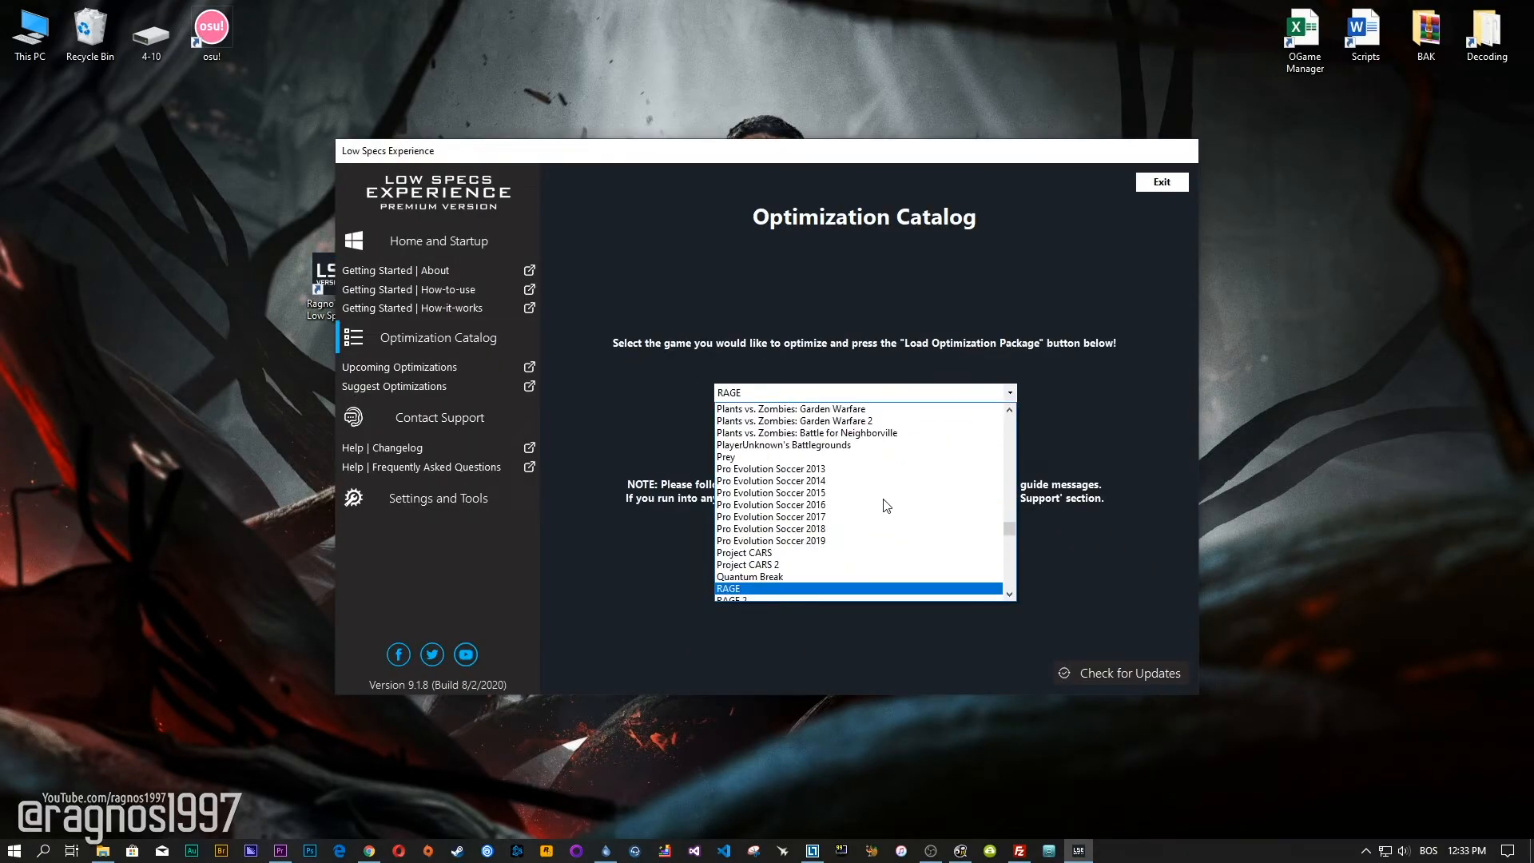
{"action": "scroll", "coordinate": [885, 504], "scroll_direction": "down", "scroll_amount": 5}
{"action": "scroll", "coordinate": [886, 505], "scroll_direction": "down", "scroll_amount": 3}
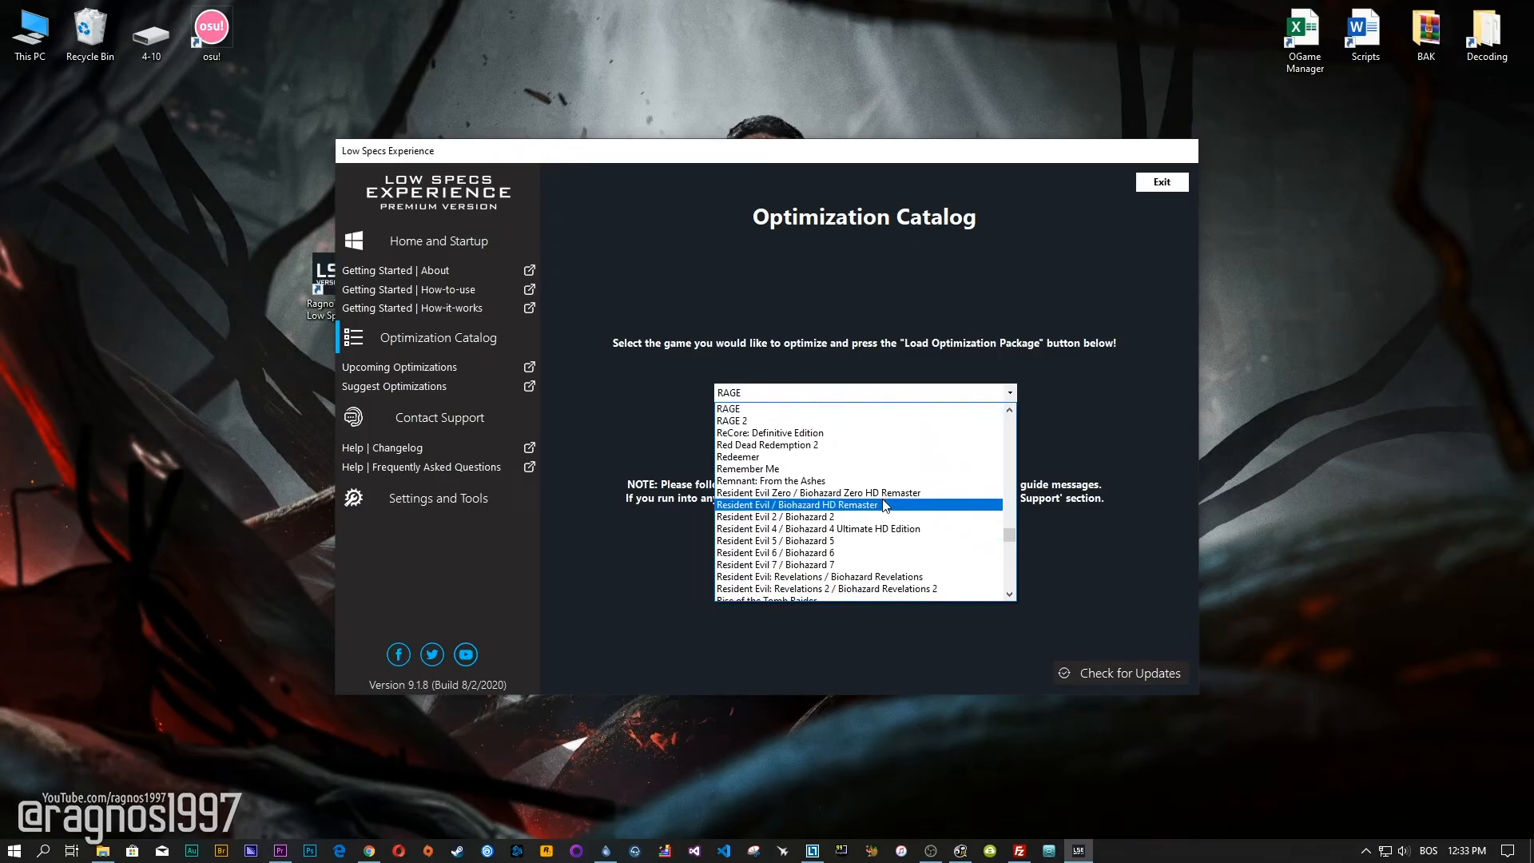
{"action": "left_click", "coordinate": [854, 482]}
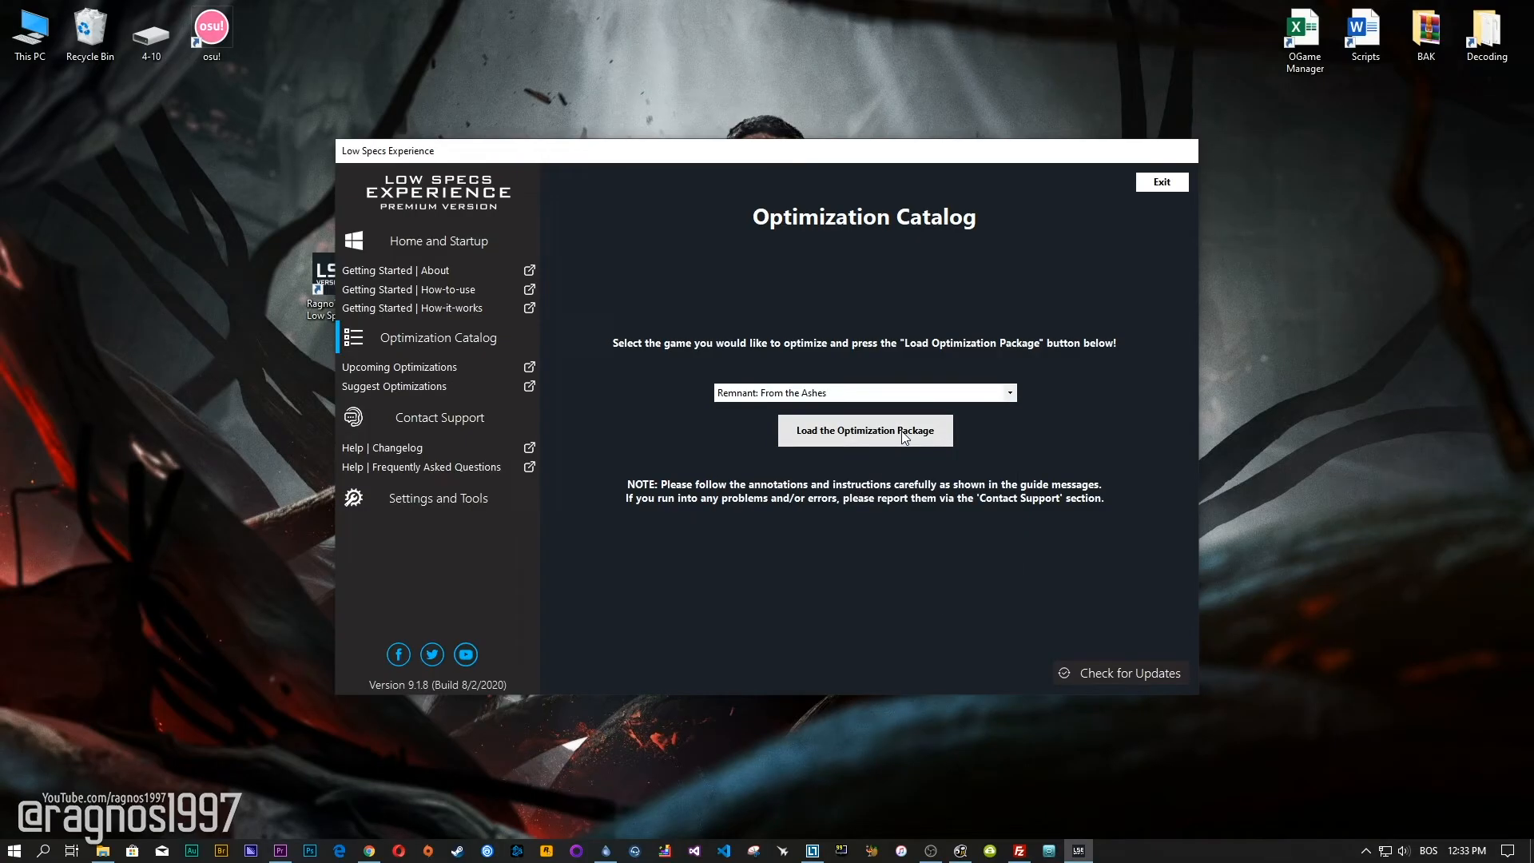
{"action": "left_click", "coordinate": [904, 436]}
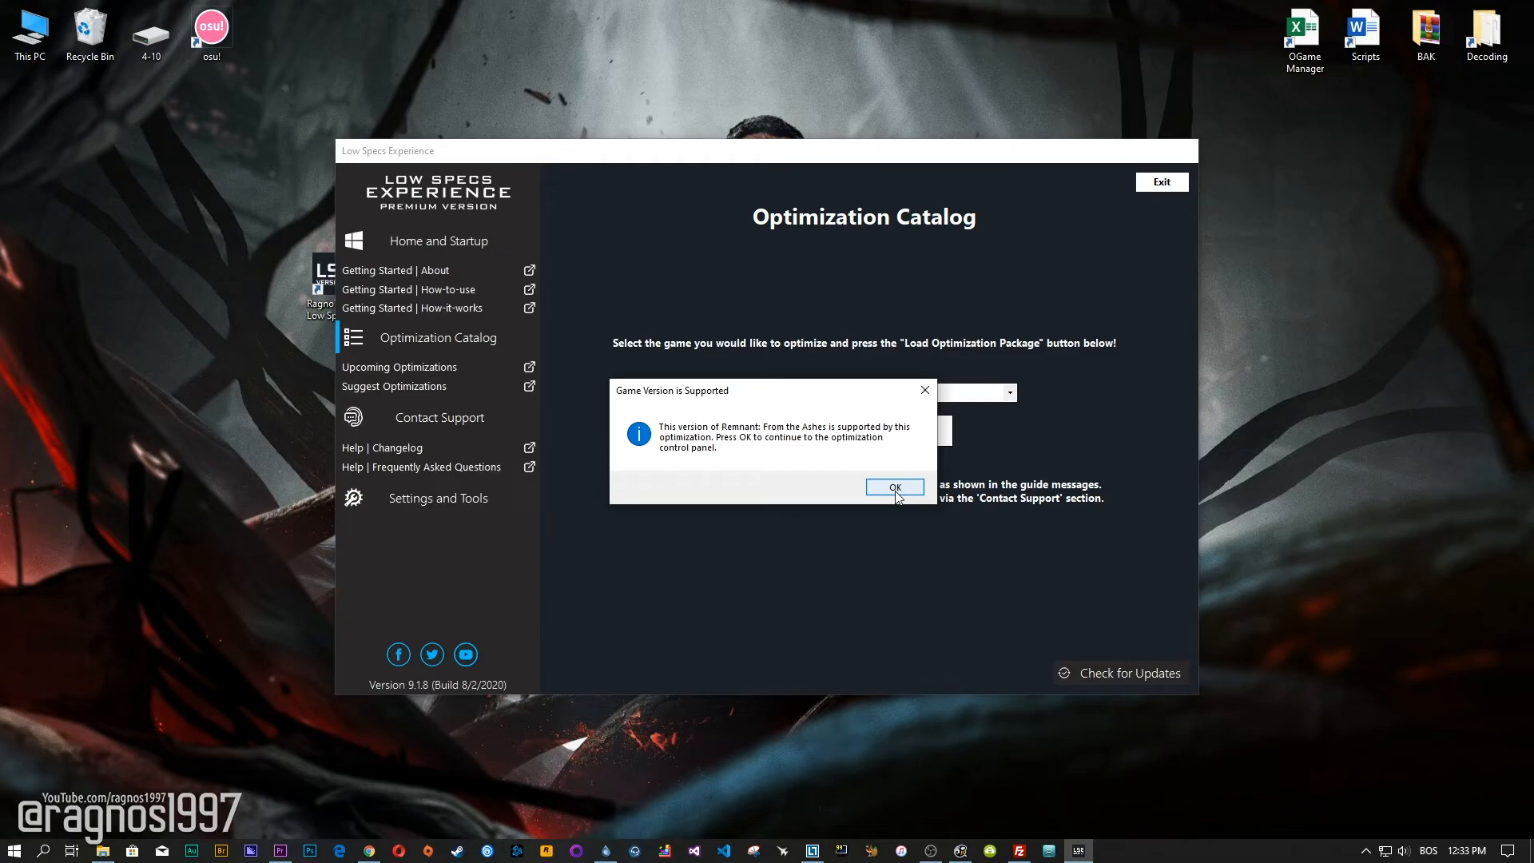
Execute the Ultimate-Low Optimization for Remnant at 1920 x 1080 [16/9].
{"action": "left_click", "coordinate": [897, 488]}
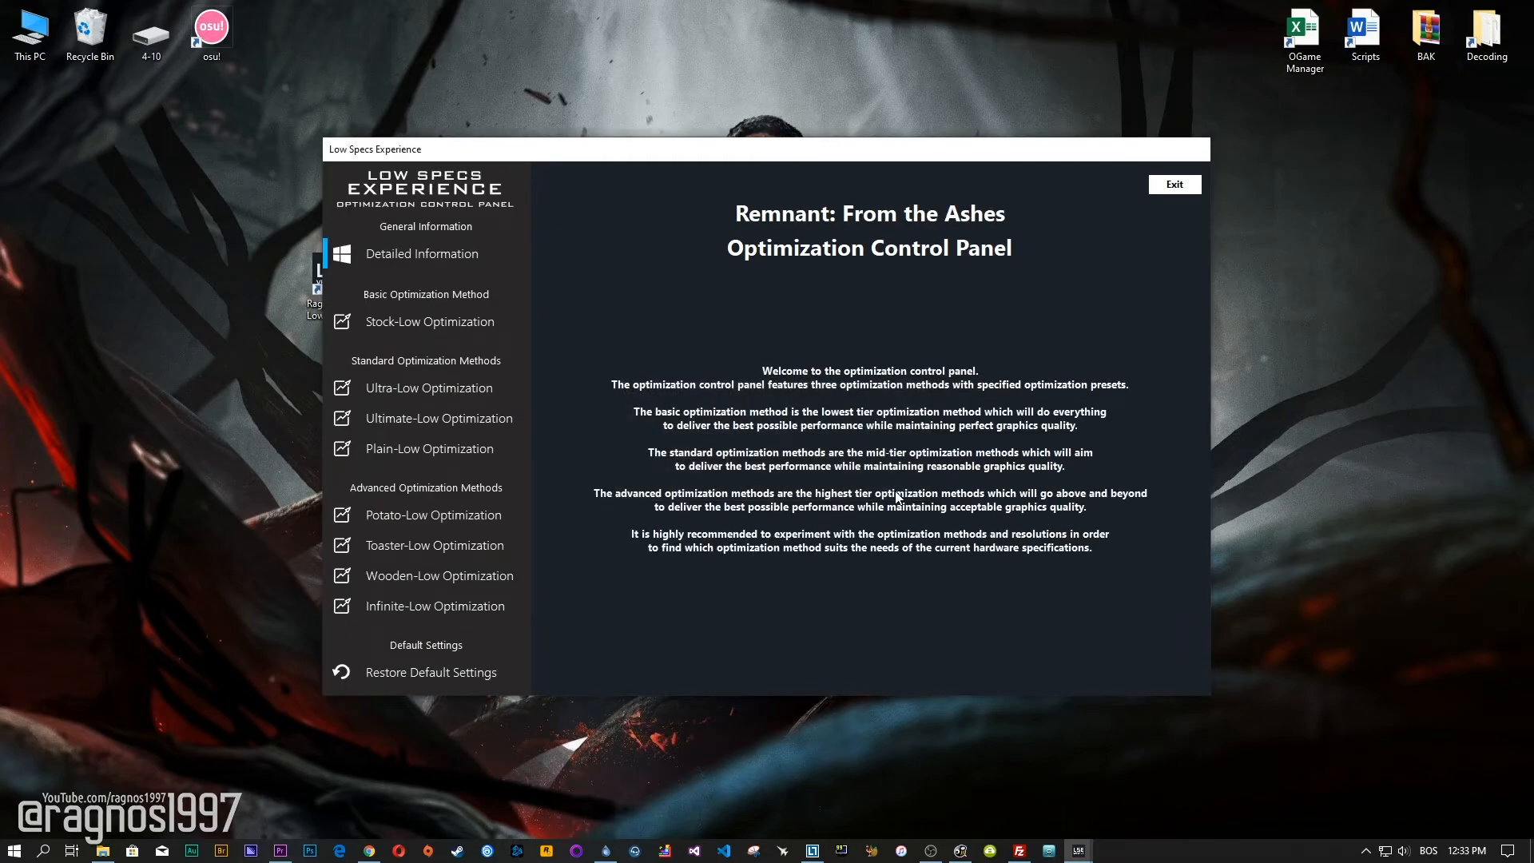
{"action": "left_click", "coordinate": [478, 419]}
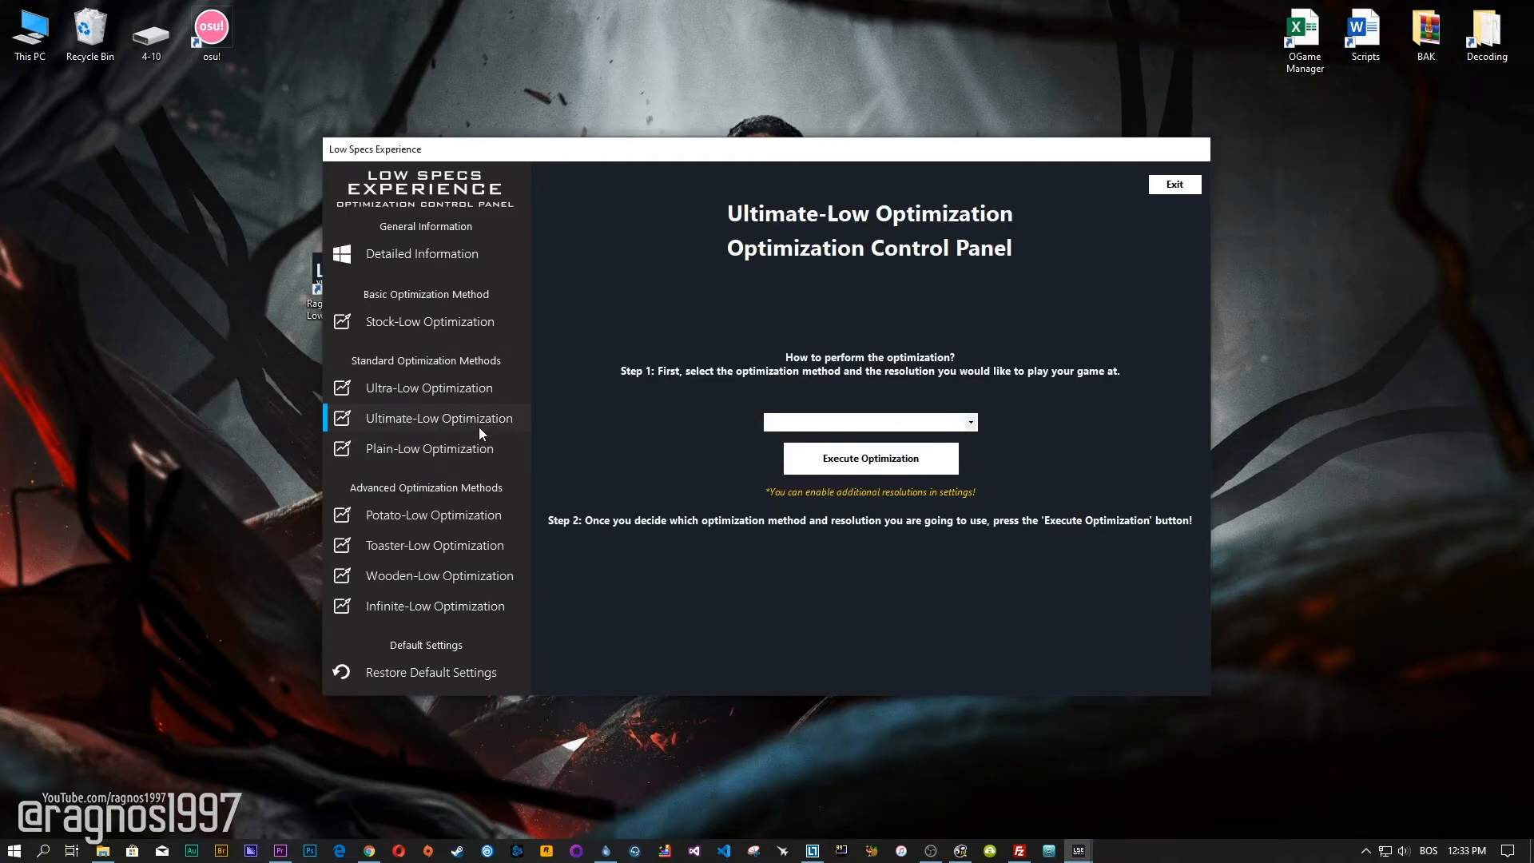
{"action": "left_click", "coordinate": [885, 425]}
{"action": "left_click", "coordinate": [840, 594]}
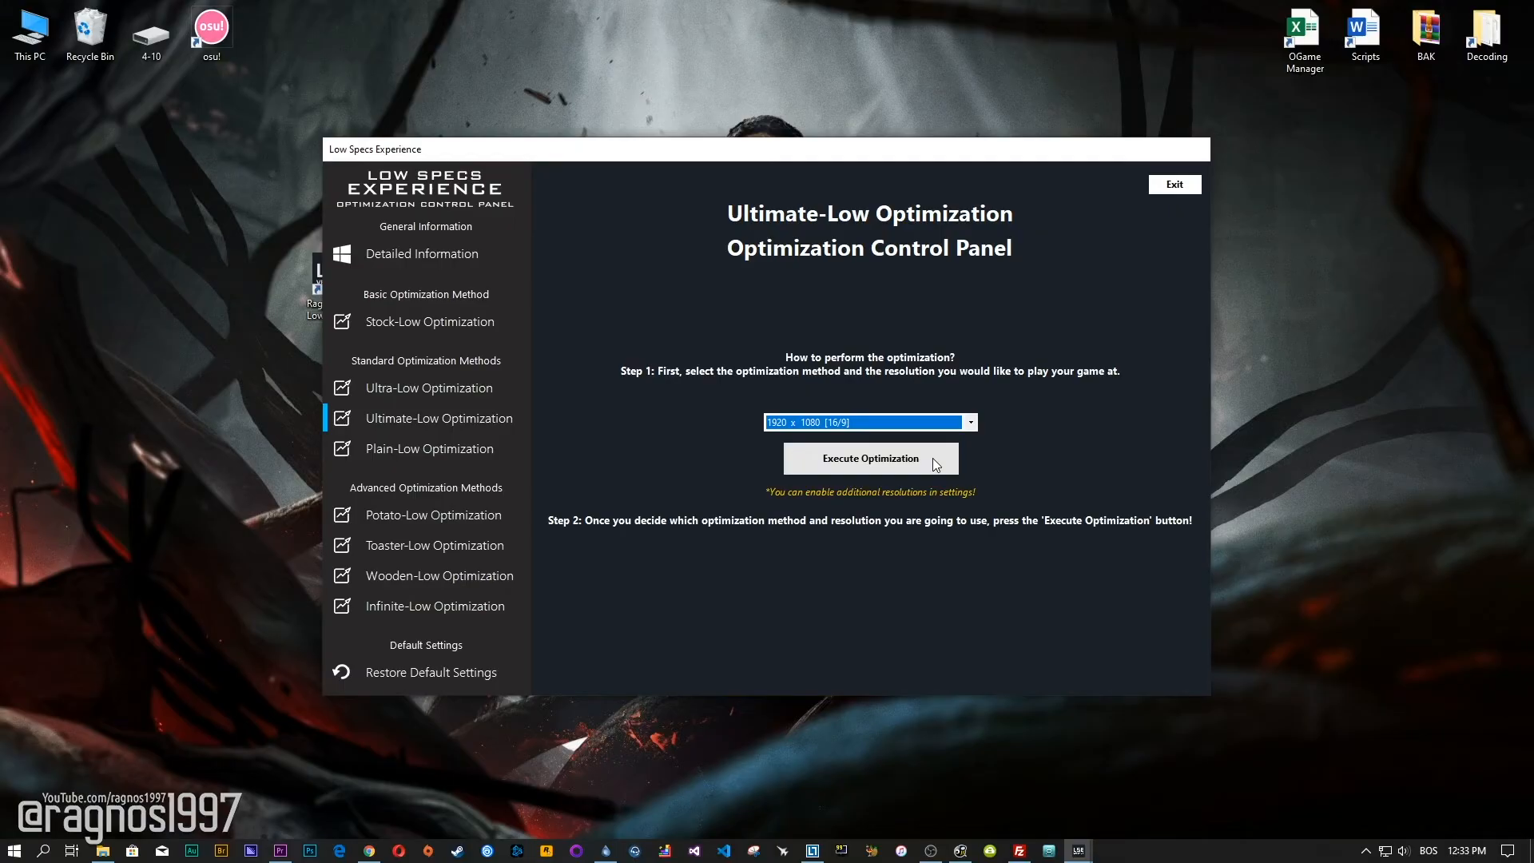
{"action": "left_click", "coordinate": [933, 458]}
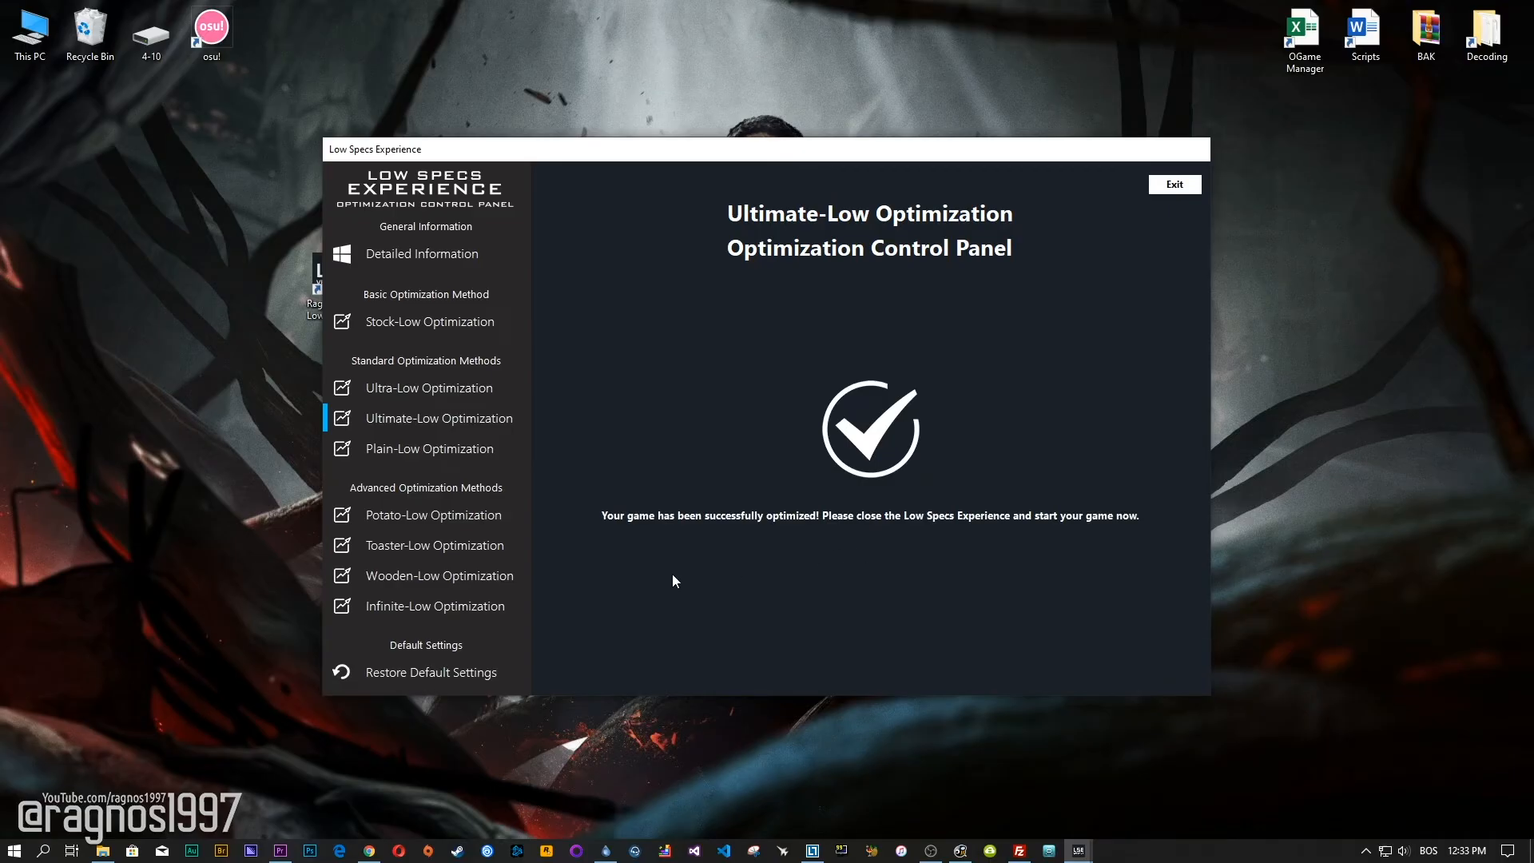
Restore the game's default graphics settings.
{"action": "left_click", "coordinate": [475, 669]}
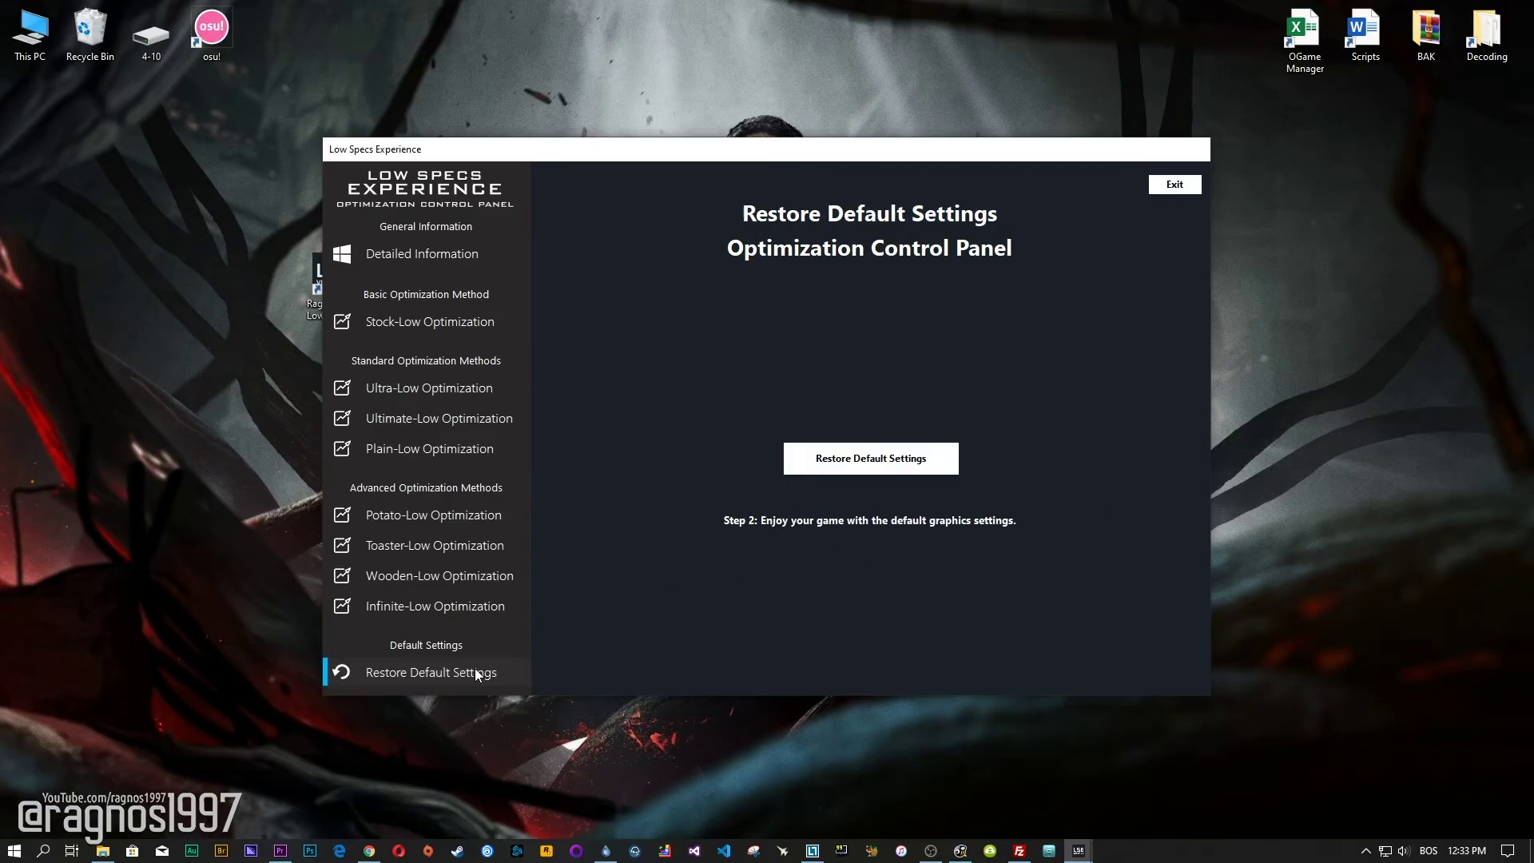
{"action": "left_click", "coordinate": [929, 463]}
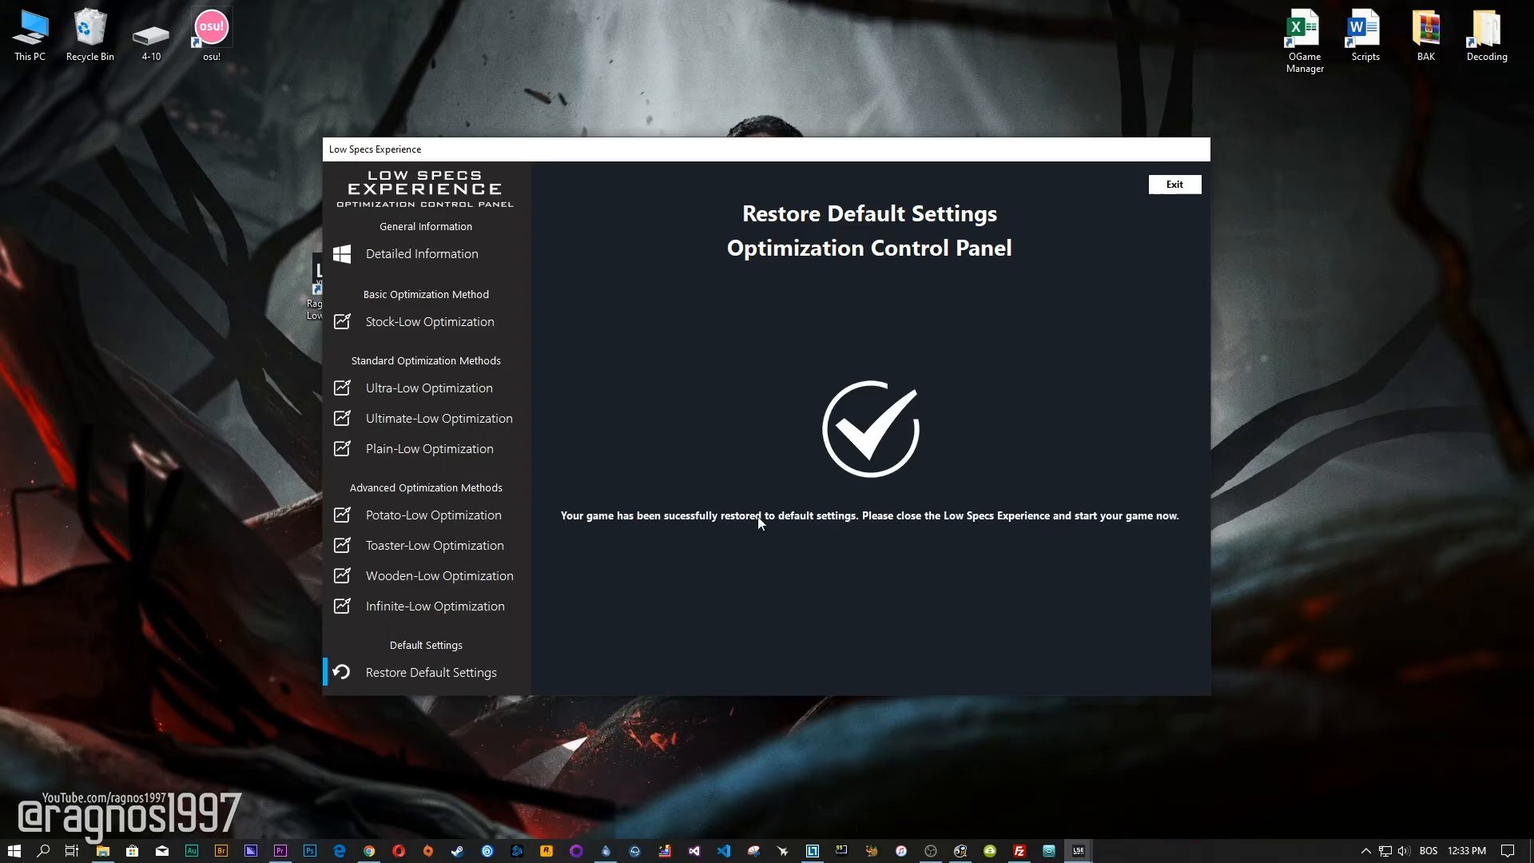